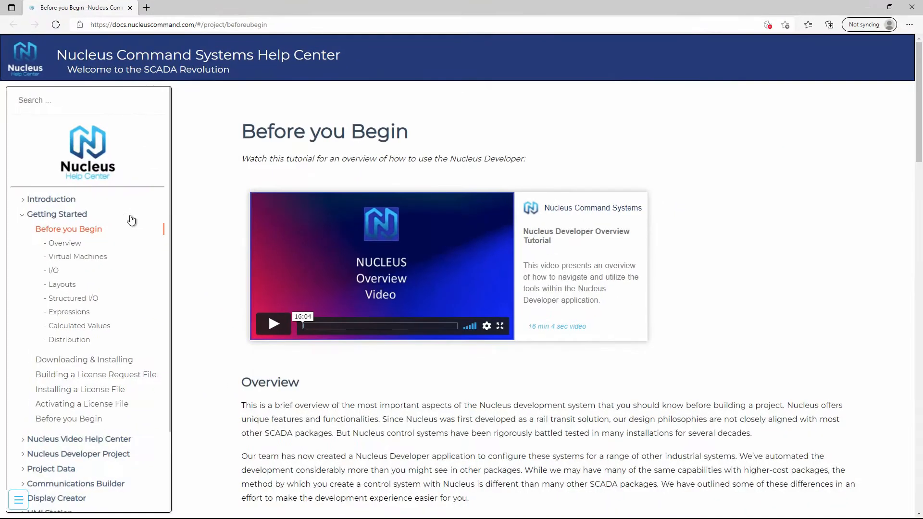
- Open the Expressions topic under Project Data in the help center and read through its logic examples to the expression editor illustration
scroll(72, 445, down, 1)
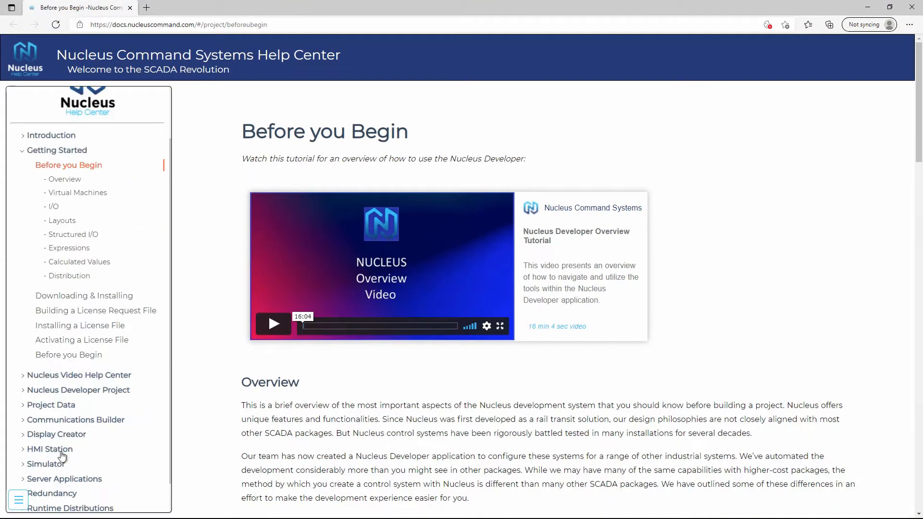
click(45, 406)
click(60, 273)
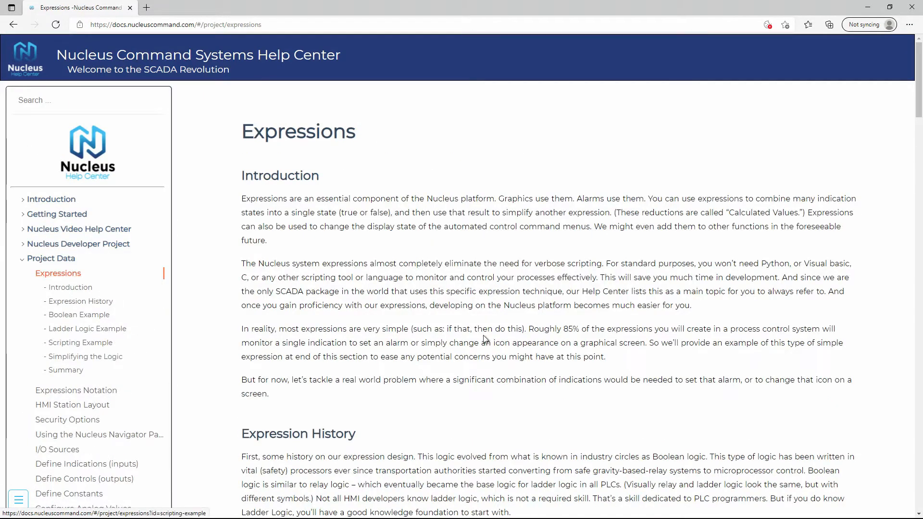
scroll(536, 307, down, 10)
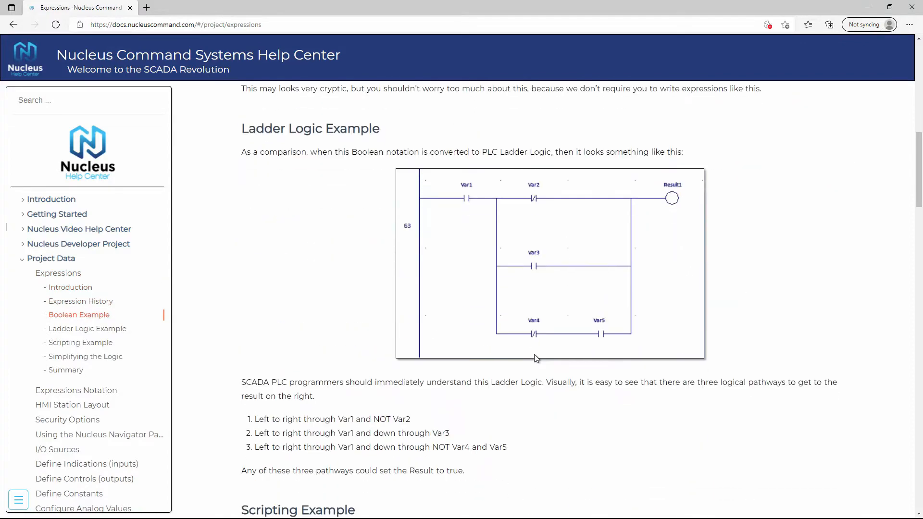
scroll(537, 358, down, 4)
scroll(536, 359, down, 7)
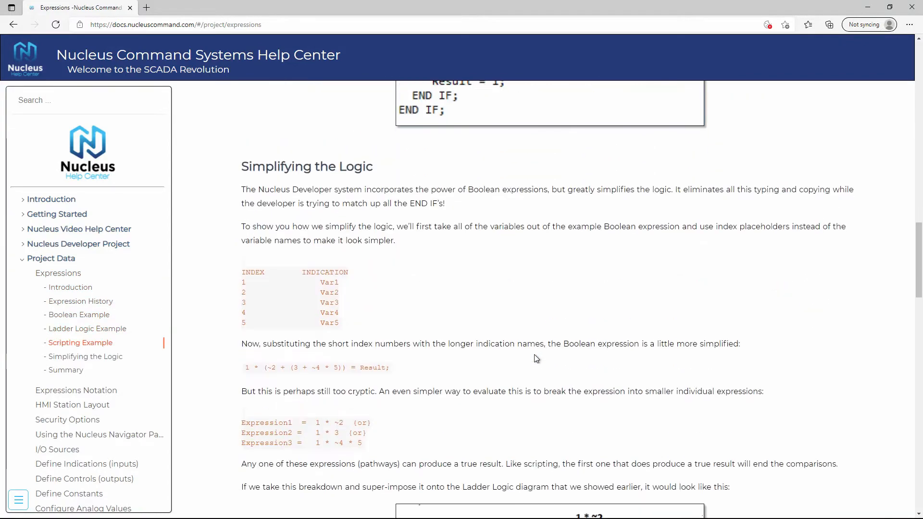
scroll(551, 328, down, 15)
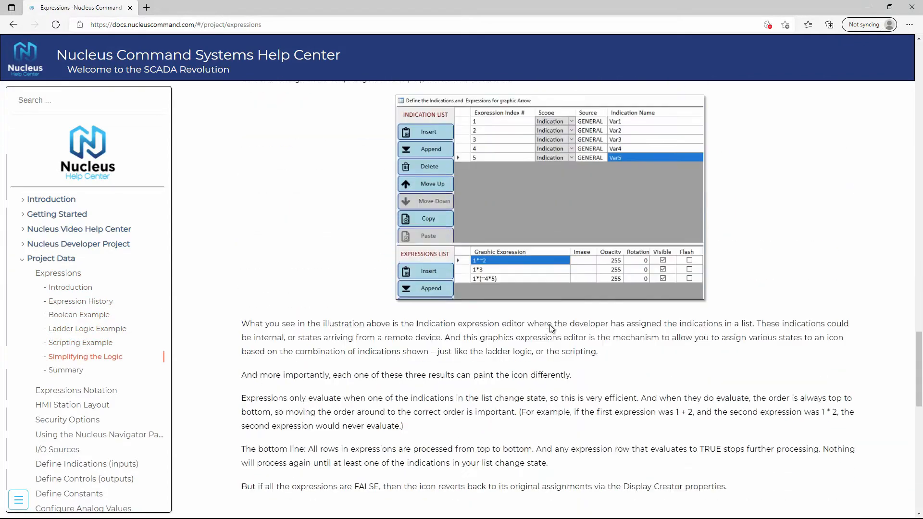
scroll(551, 329, down, 14)
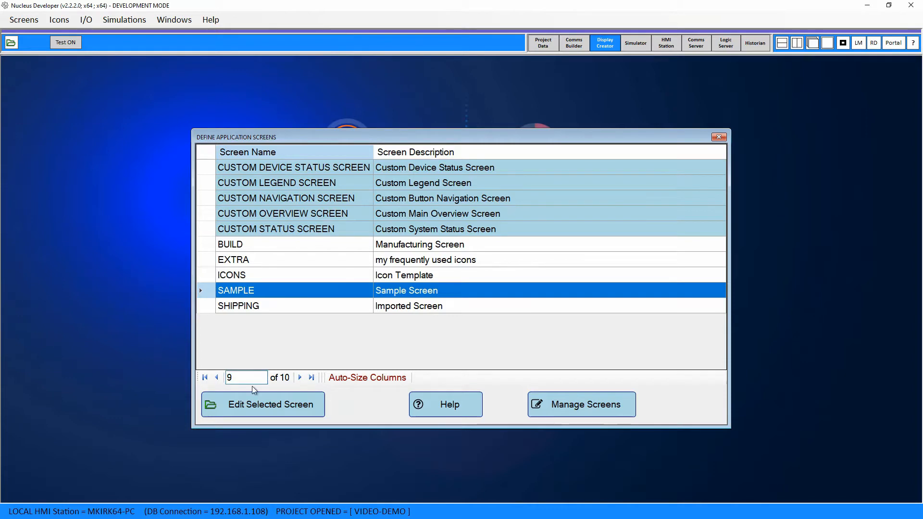
- Switch to Nucleus Developer, open the SAMPLE screen for editing and view the fan icon's indication expressions
click(256, 410)
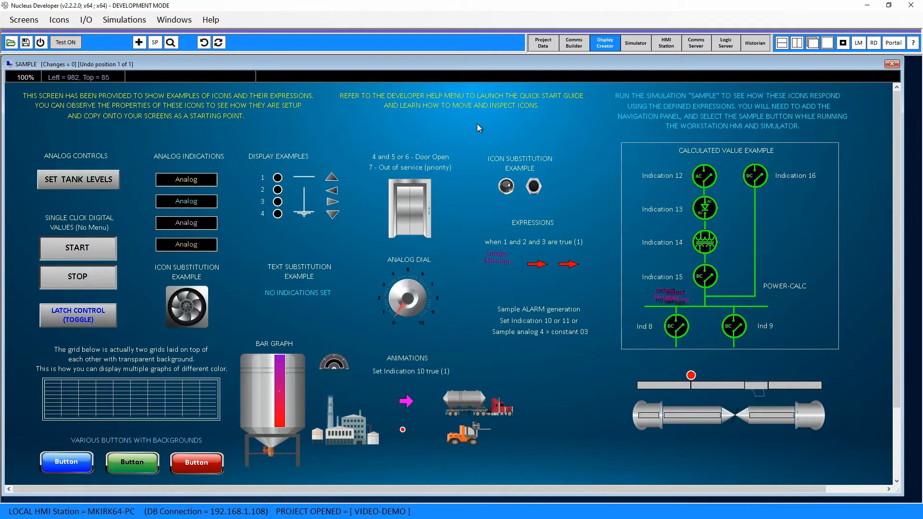
click(192, 314)
right_click(192, 314)
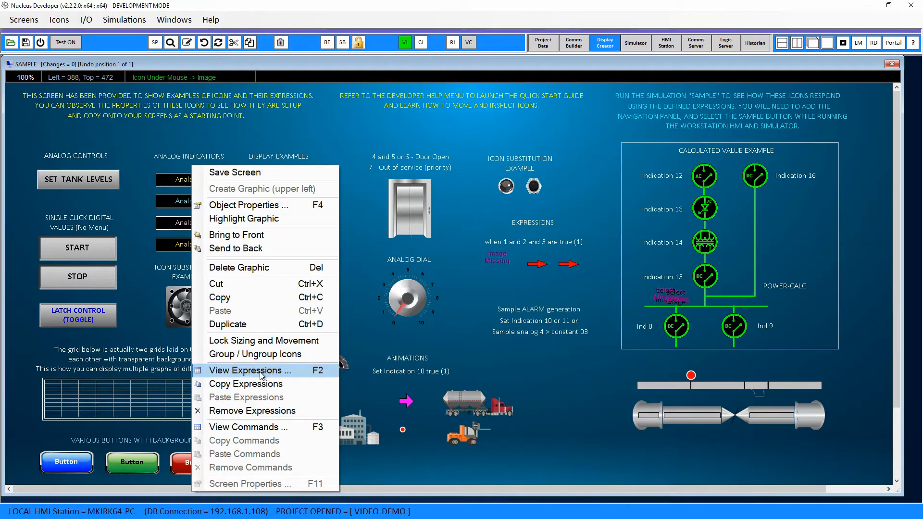
click(281, 373)
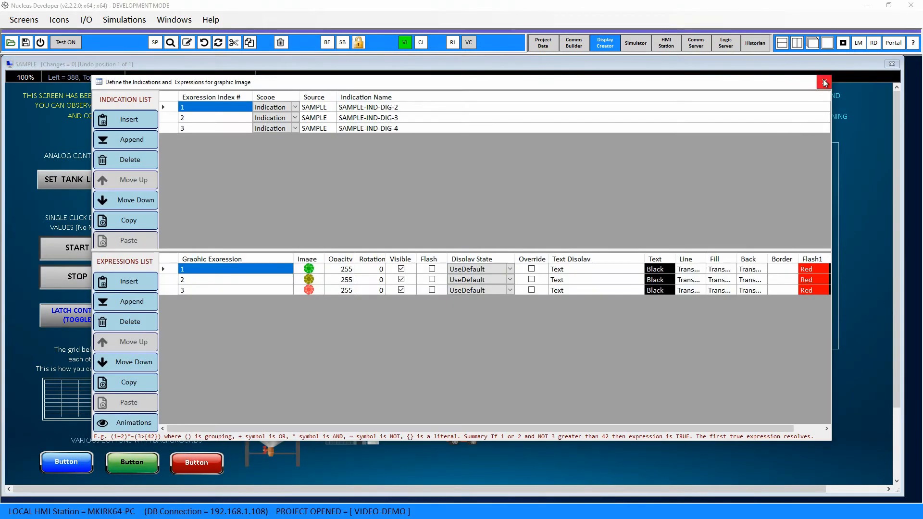
click(819, 84)
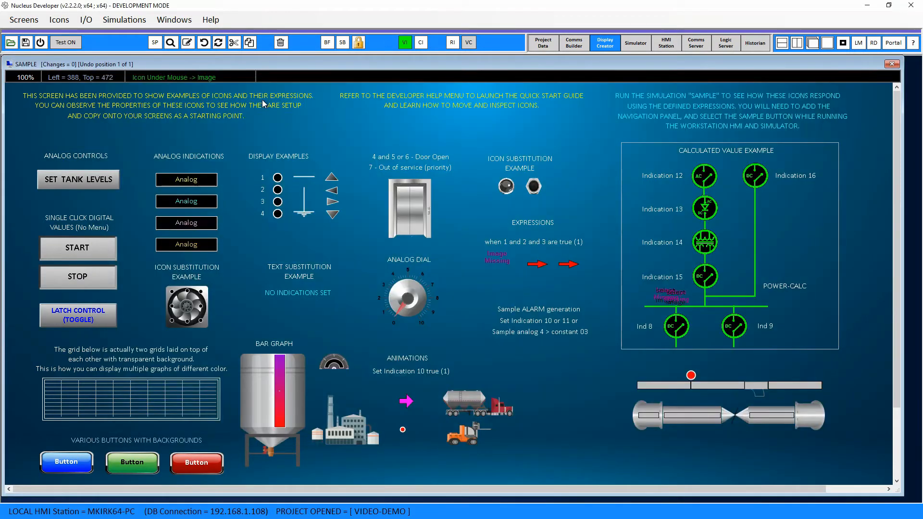
- Reopen and close the fan icon's expressions editor three more times, using a different way of accessing it each time
click(405, 42)
click(823, 82)
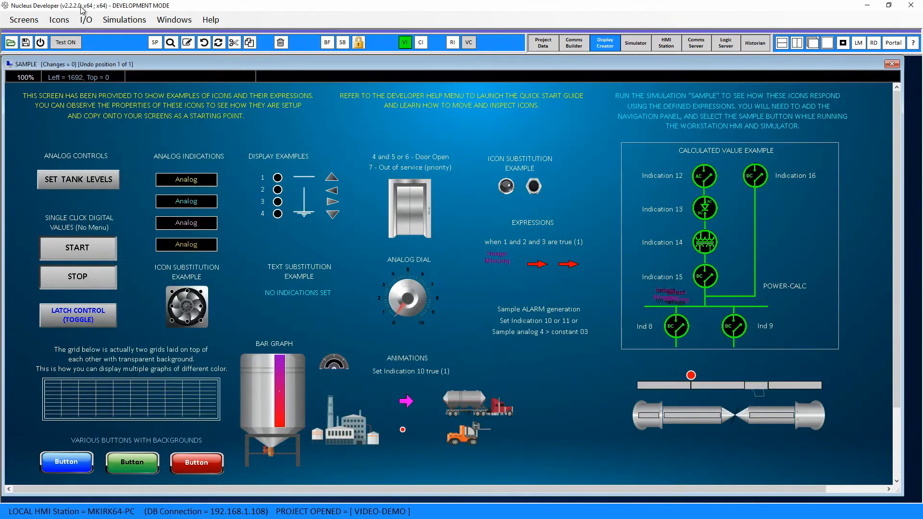
click(87, 20)
click(103, 33)
click(822, 82)
double_click(186, 308)
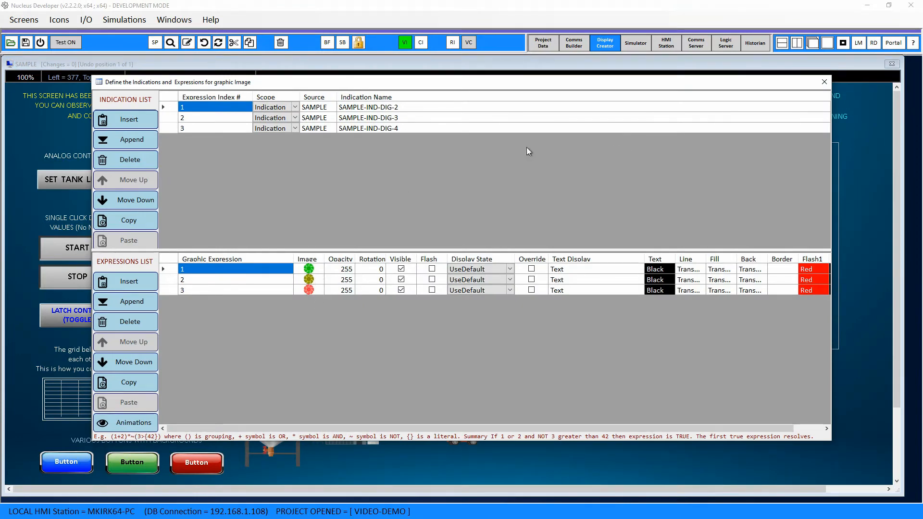
click(824, 83)
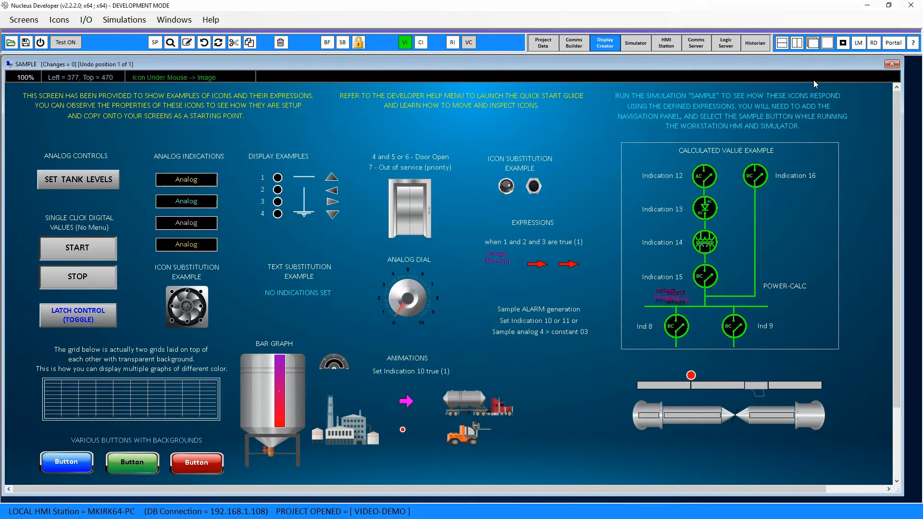
- View the fan icon's menu commands, and reselect the icon to check which expression tools are available for it
right_click(472, 223)
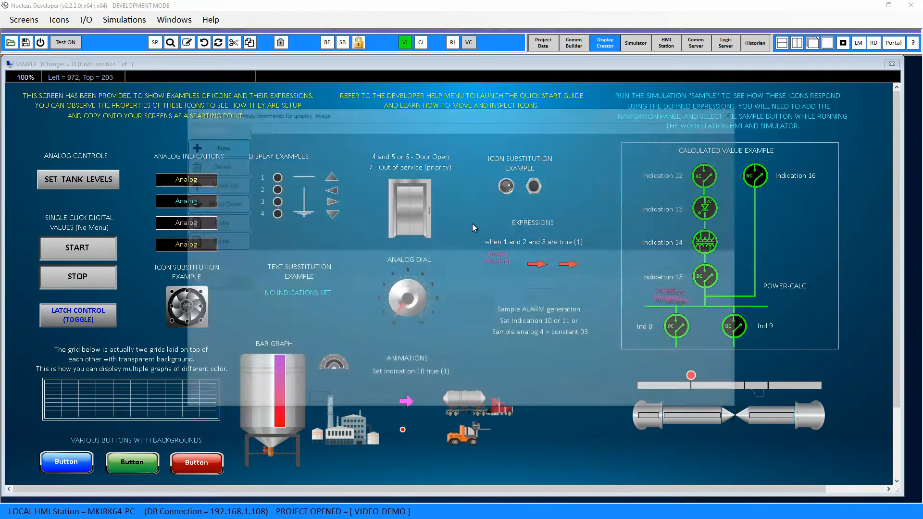
click(737, 111)
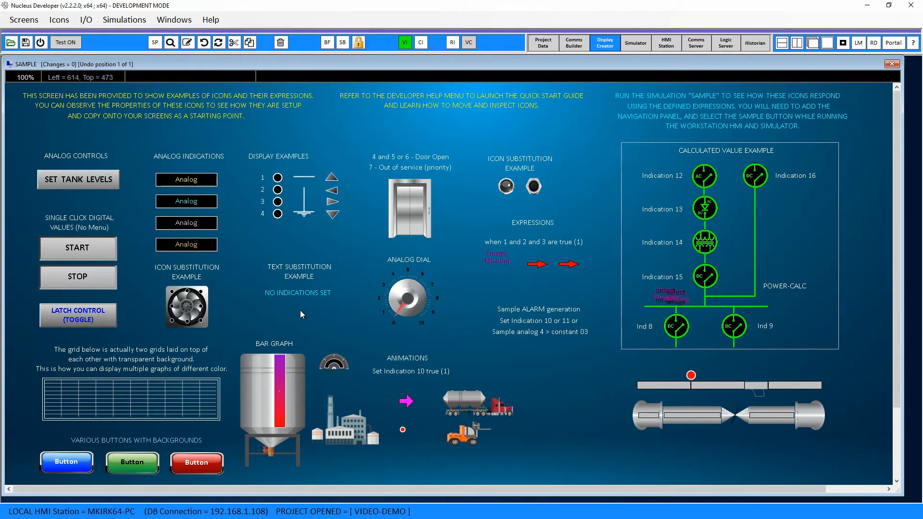
click(243, 310)
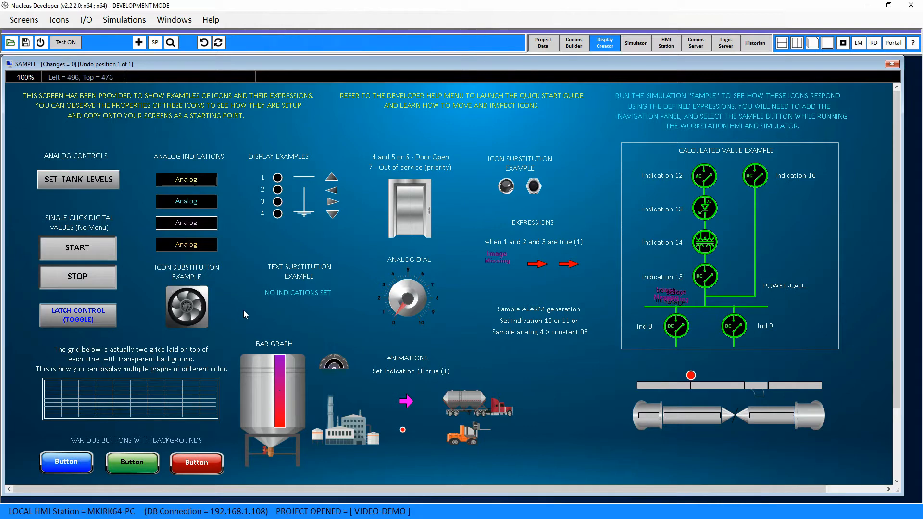
click(182, 321)
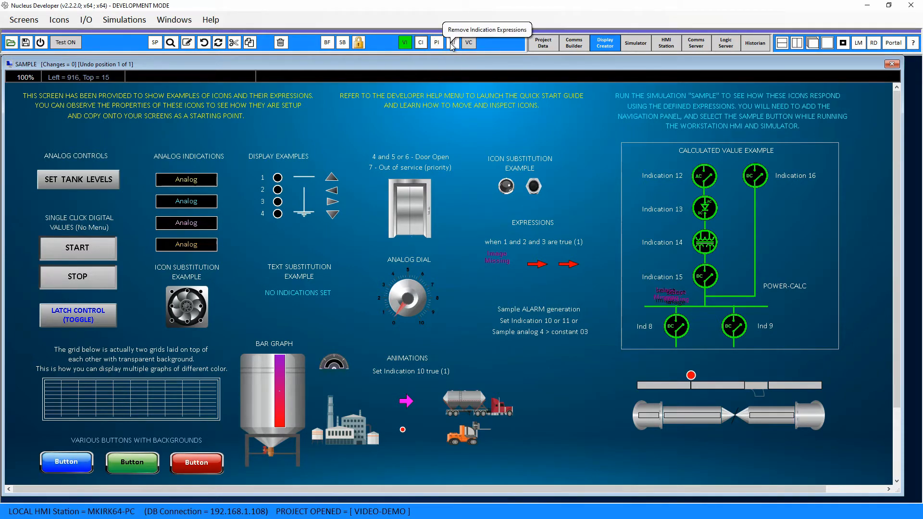
click(237, 307)
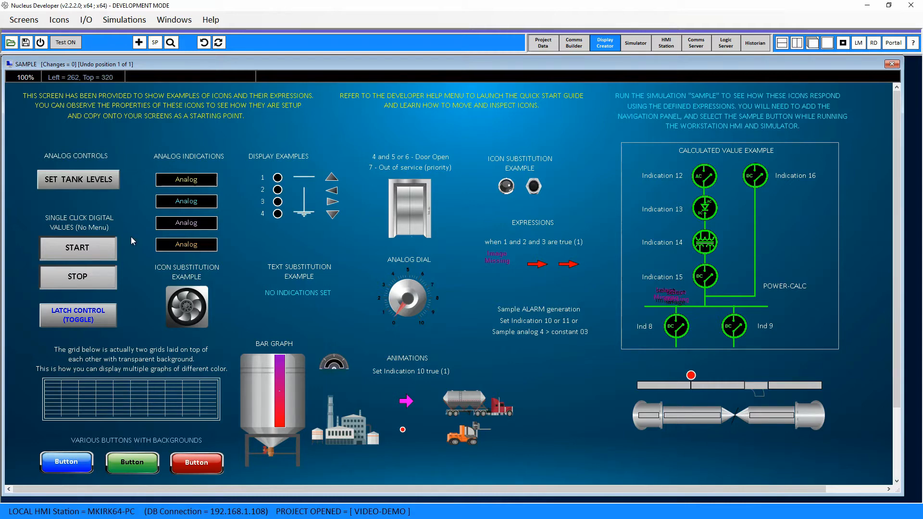
- Open the START button's properties and look through the available graphic types without changing the type
click(85, 257)
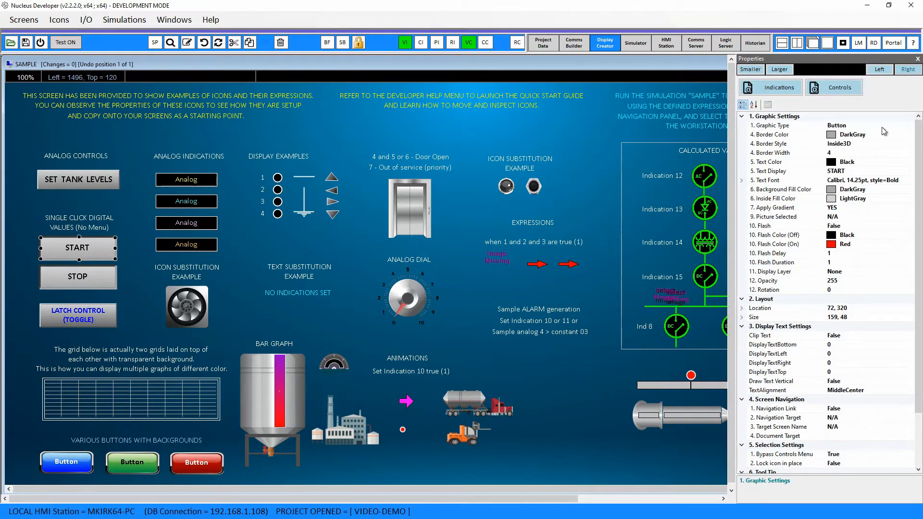
click(902, 126)
click(910, 125)
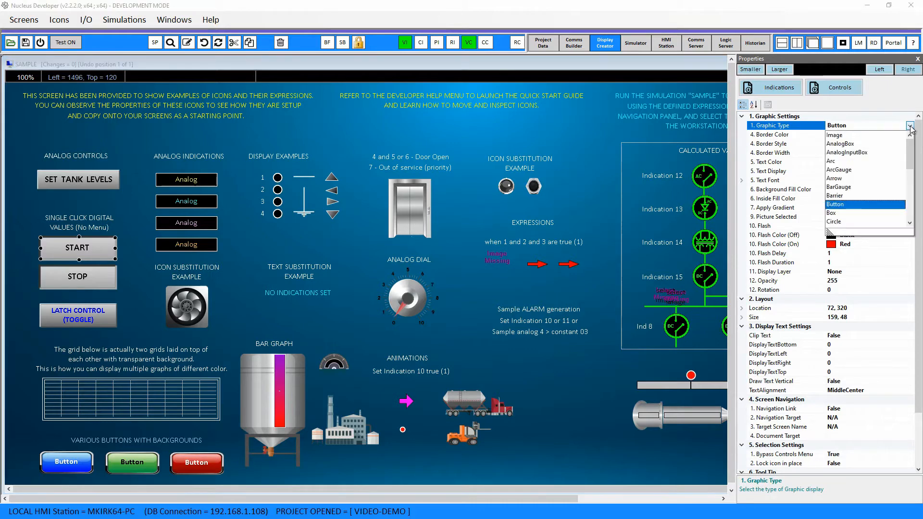
drag(909, 172, 906, 144)
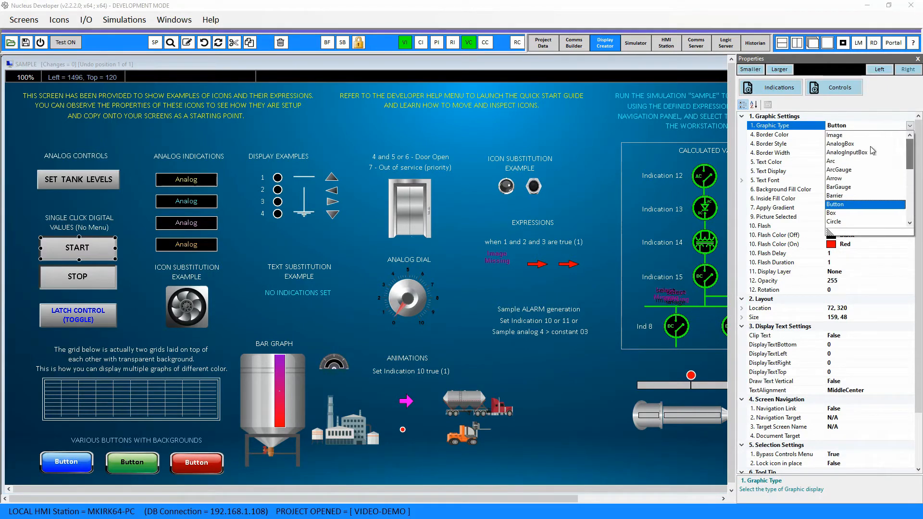
click(775, 135)
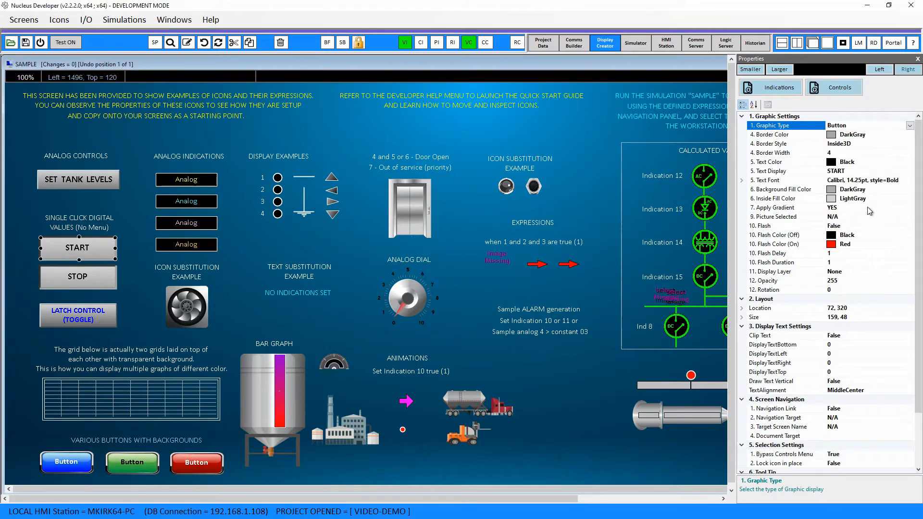
- Look through the color choices for the START button's inside fill and background fill, and close its properties
click(897, 197)
click(910, 199)
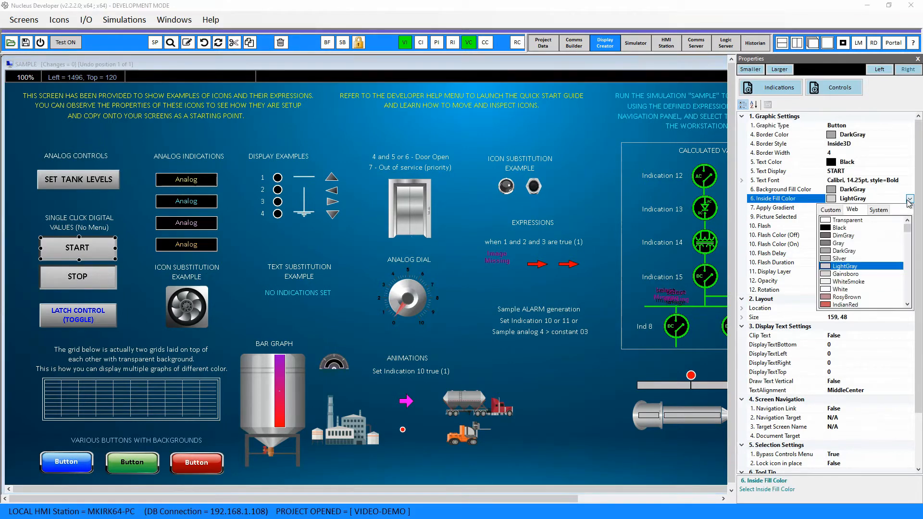
click(794, 202)
click(794, 189)
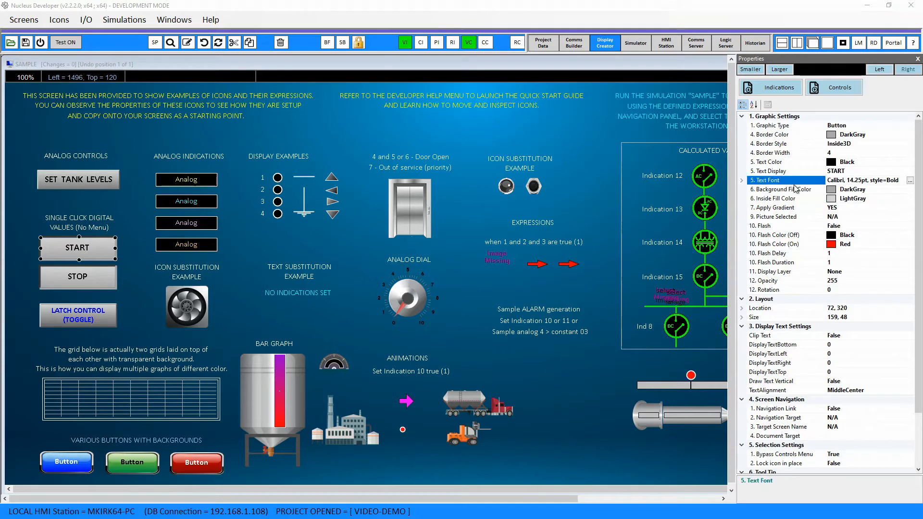
click(910, 191)
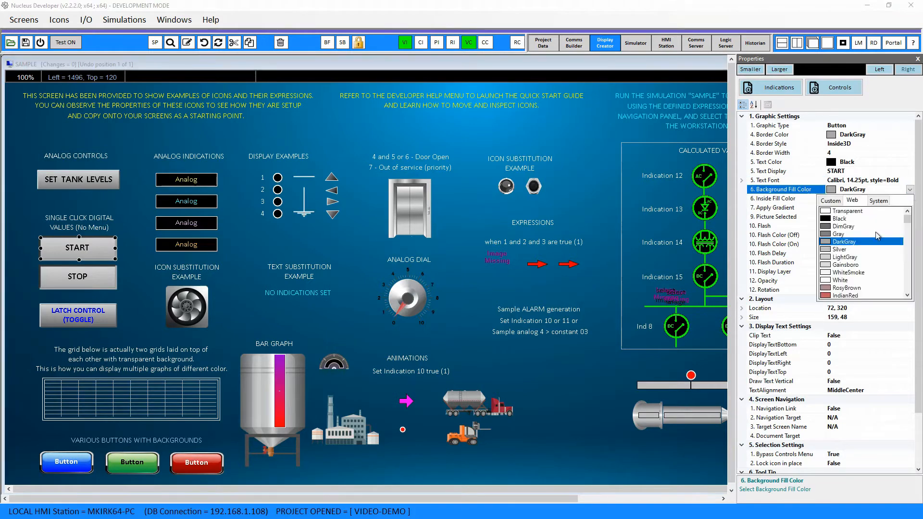
click(780, 198)
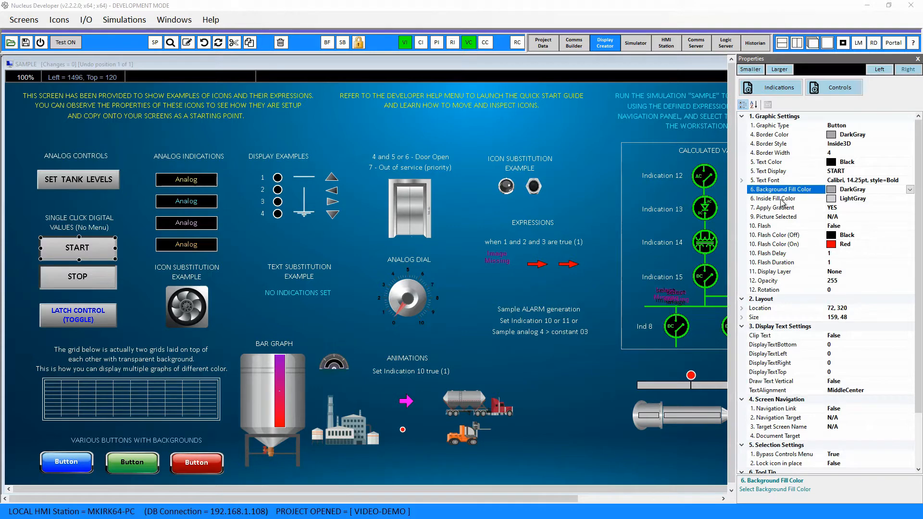
click(917, 59)
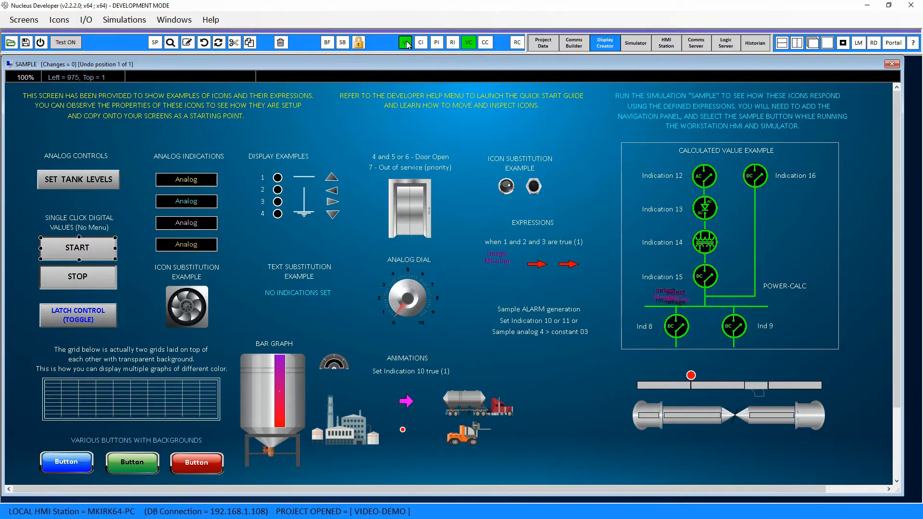
- Open the START button's indication expressions and examine the source and indication name assigned to expression index 1
click(406, 44)
drag(408, 81, 442, 98)
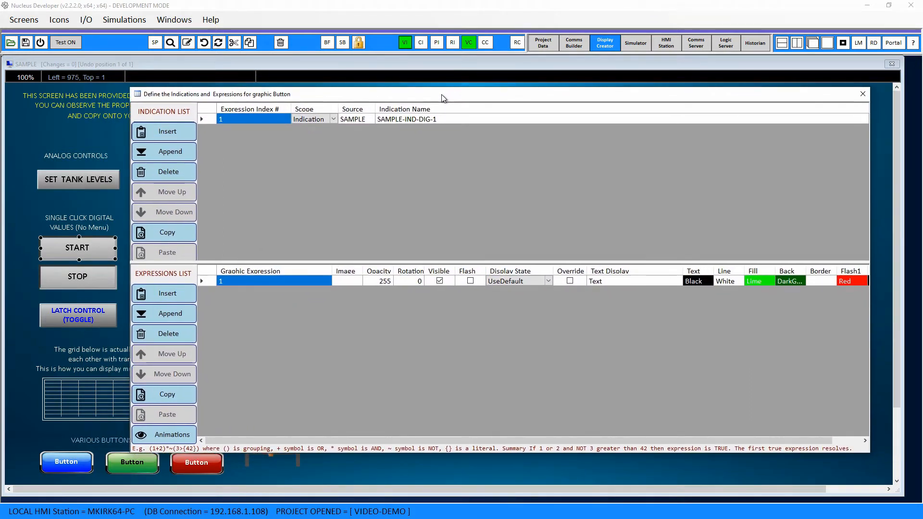
click(427, 120)
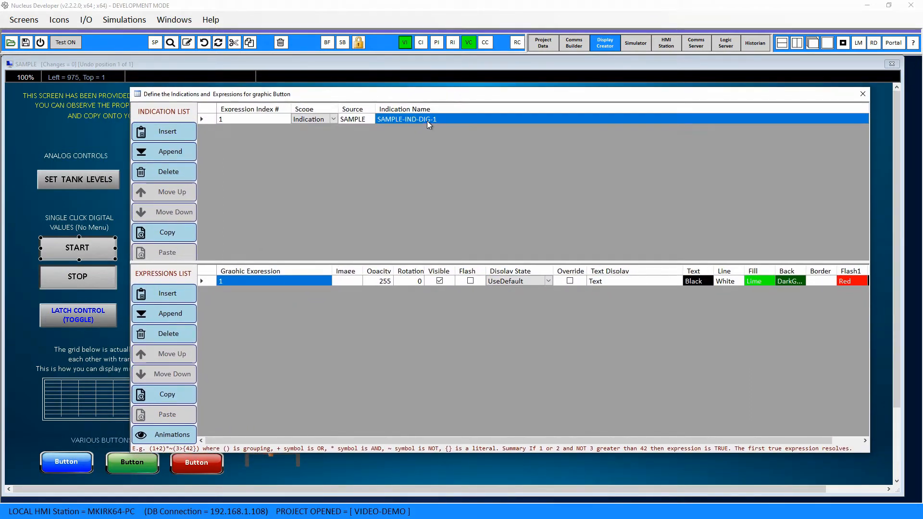
click(359, 120)
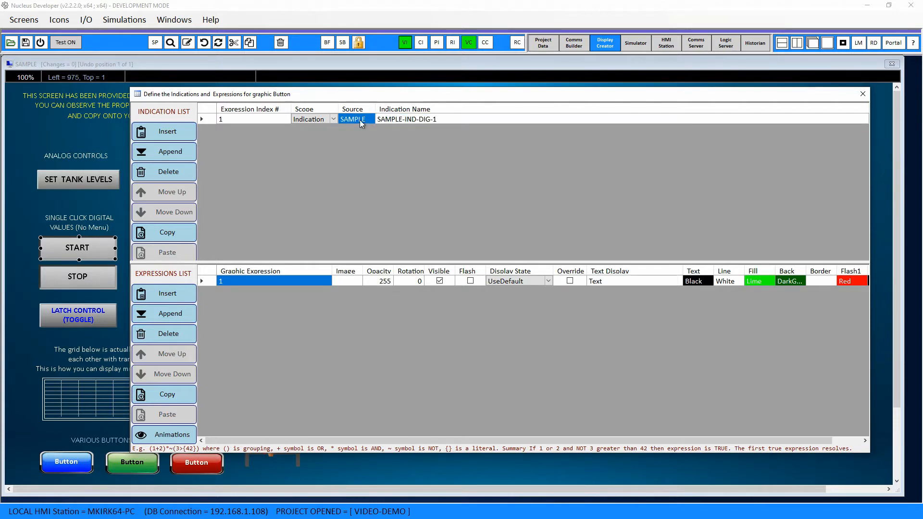
click(410, 119)
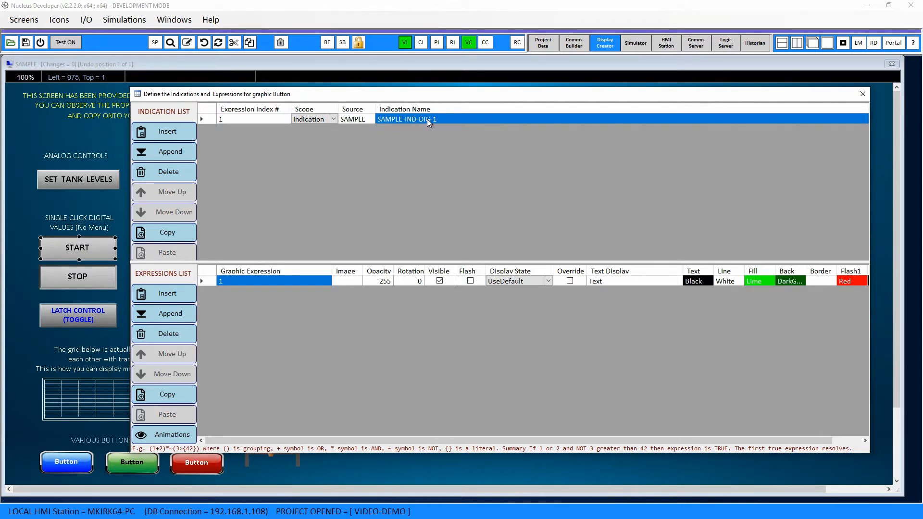
click(358, 121)
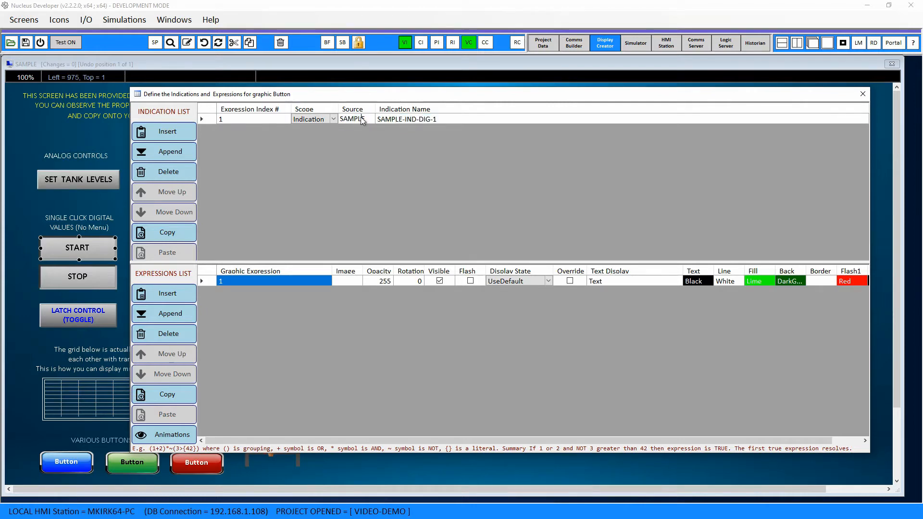
- Browse the SAMPLE source's indications for START's expression index 1, widen the names, highlight SAMPLE-IND-DIG-1, and cancel the selection
click(360, 117)
click(223, 274)
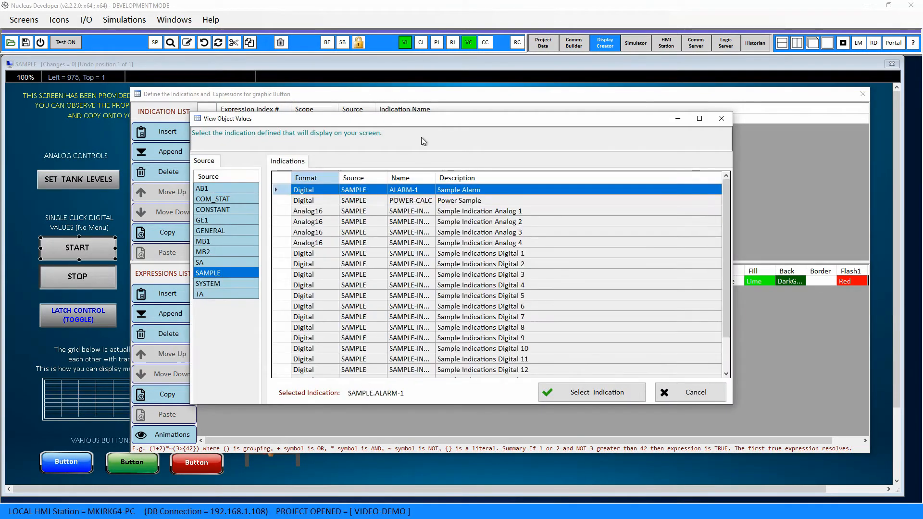
drag(428, 115, 464, 155)
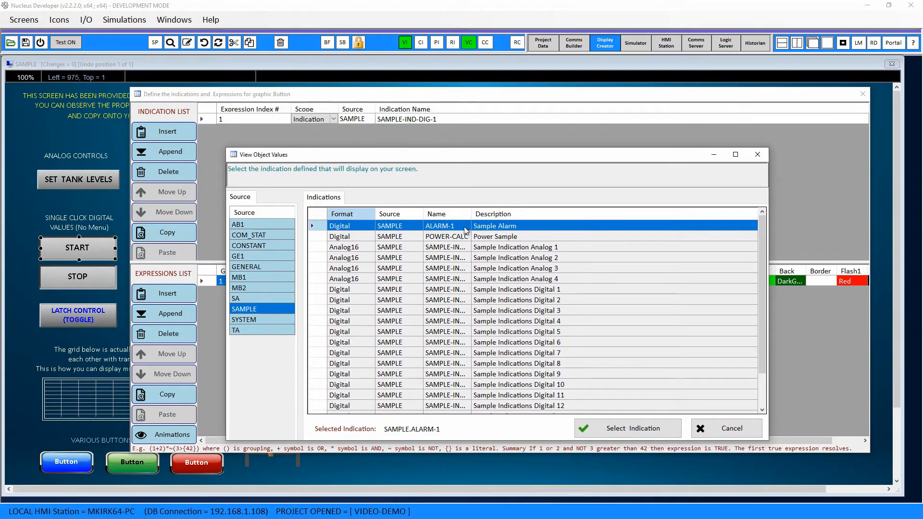
drag(472, 210, 515, 208)
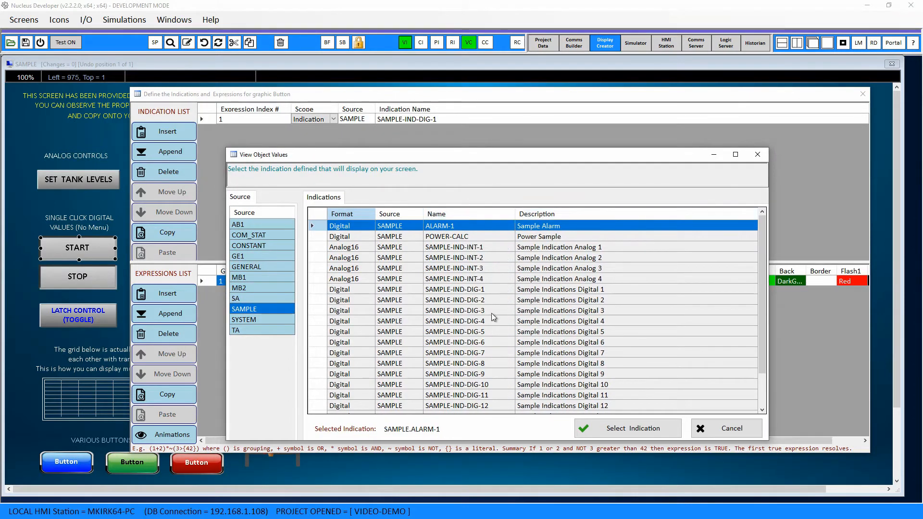
click(466, 290)
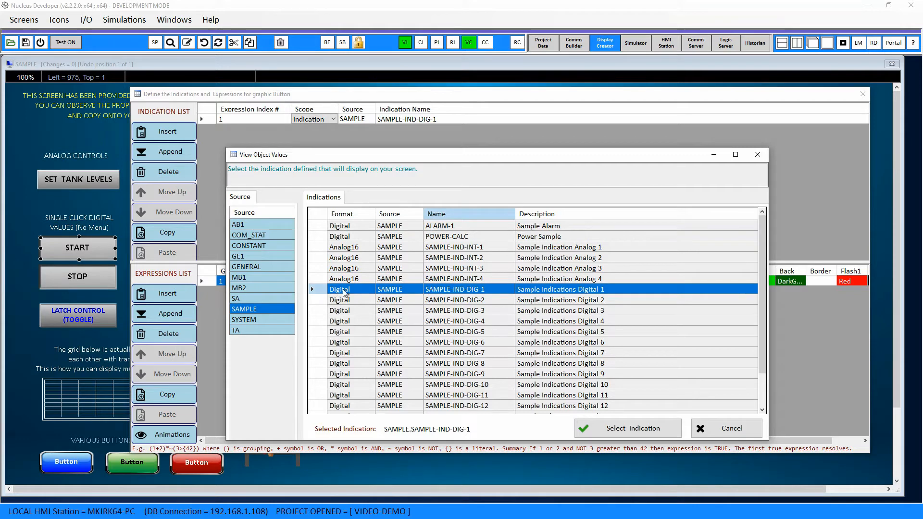
click(733, 433)
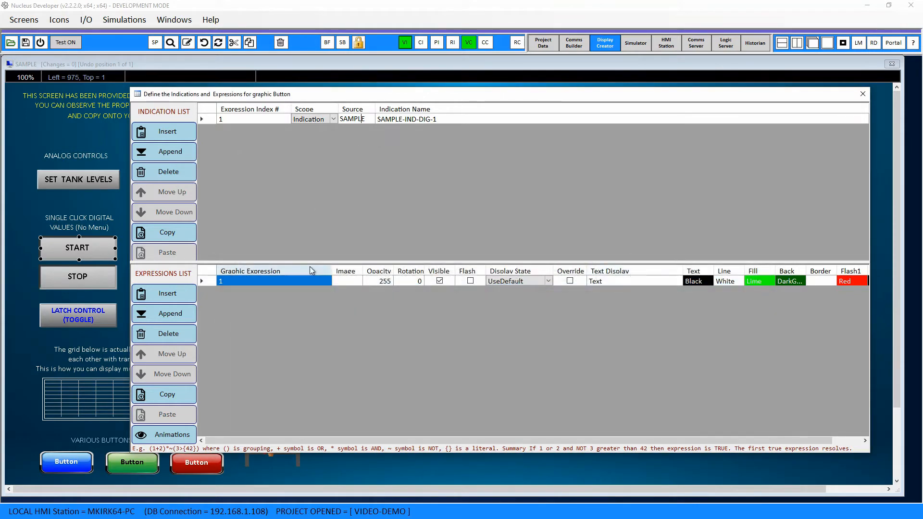
- Examine START's graphic expression and its fill and back colors without changing them, and close the expression definitions
click(258, 279)
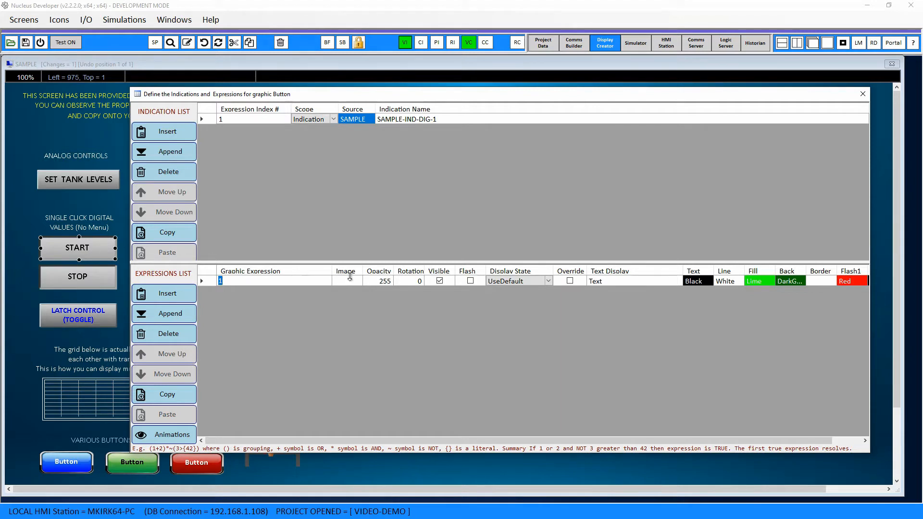
click(766, 281)
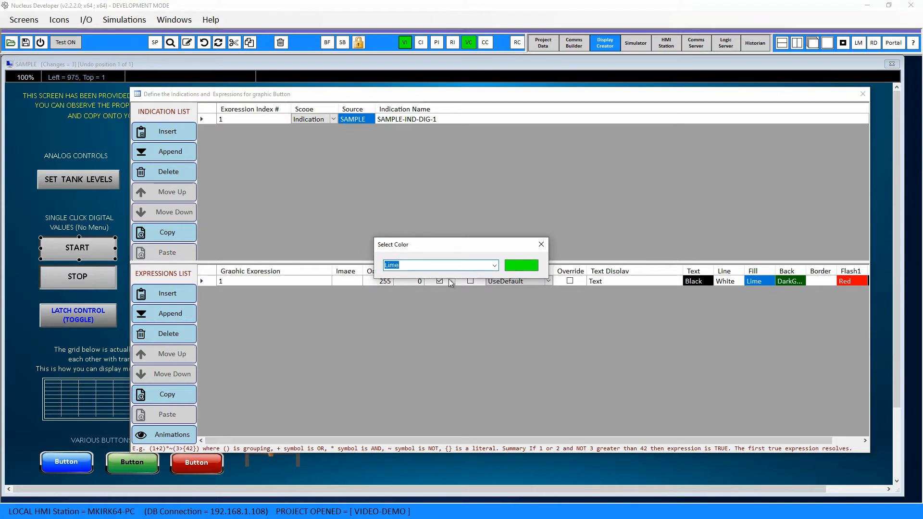
click(540, 244)
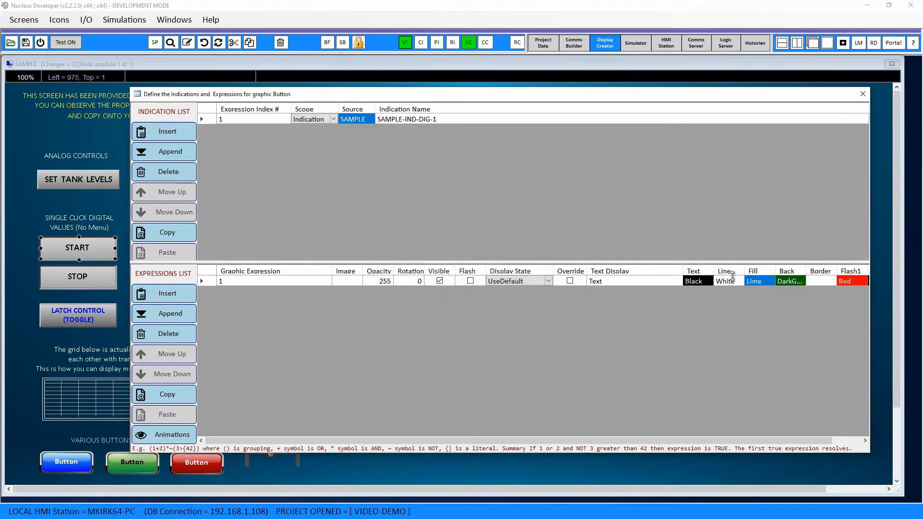
click(797, 280)
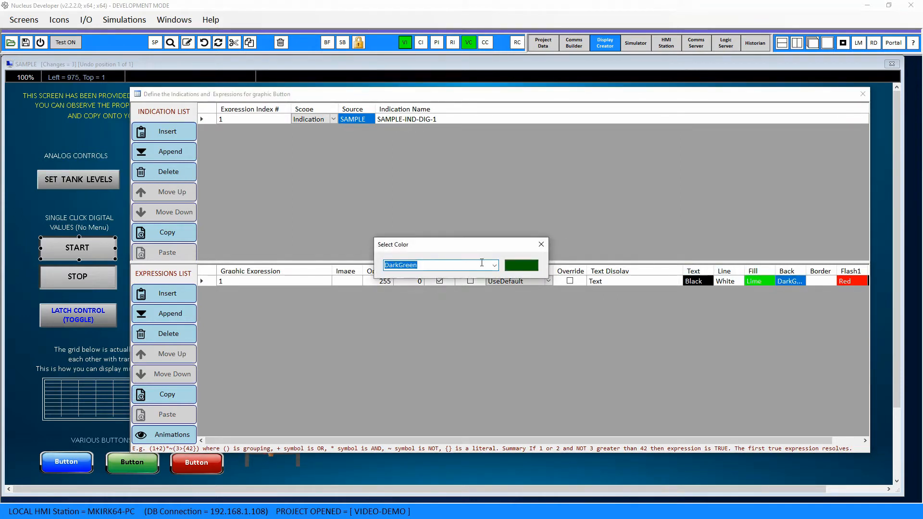
click(494, 265)
click(533, 247)
click(541, 245)
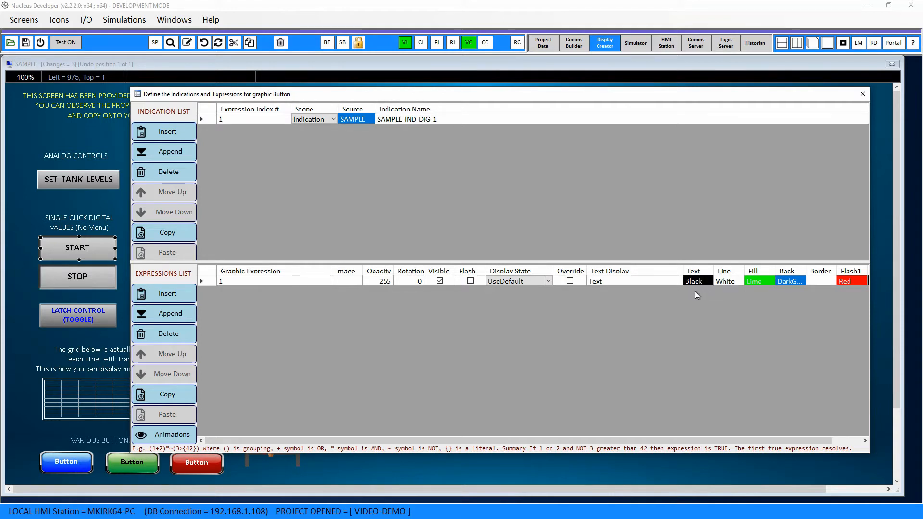
click(863, 93)
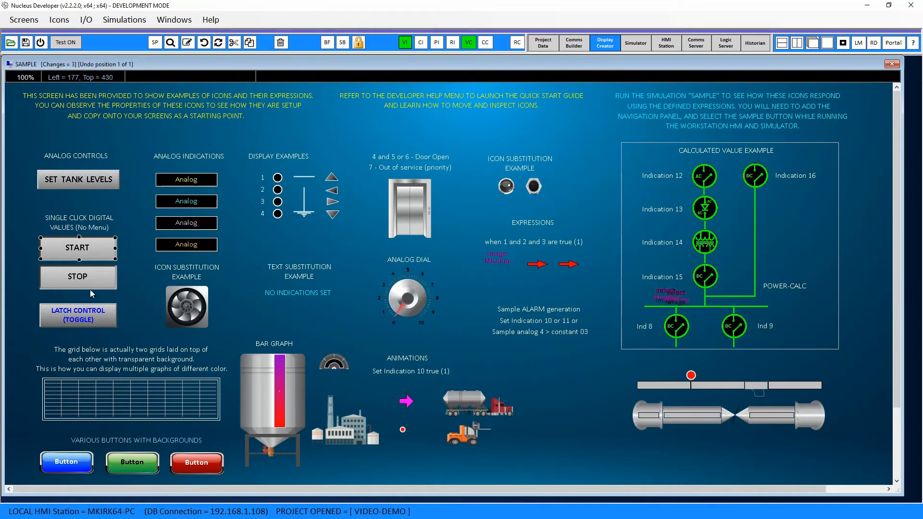
- Open the STOP button's indication expressions and examine its indication name, expression index and graphic expression
click(92, 286)
double_click(92, 287)
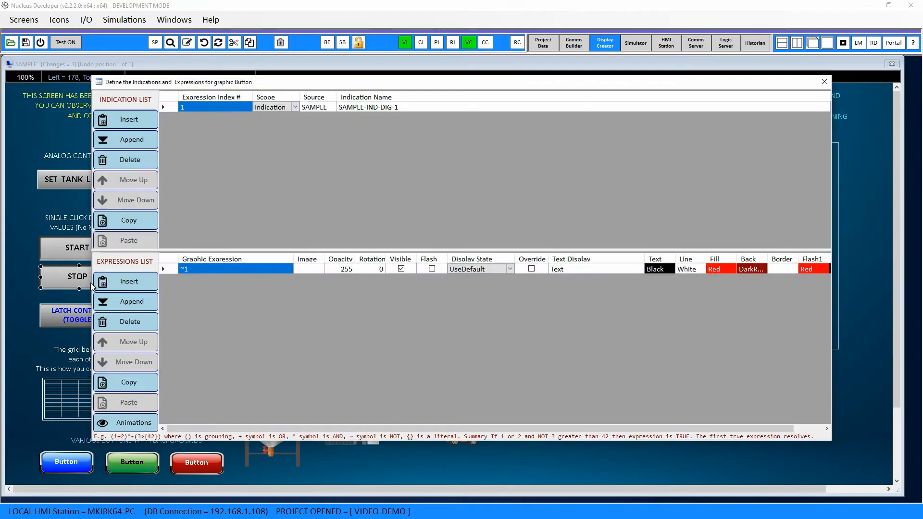
drag(354, 82, 407, 99)
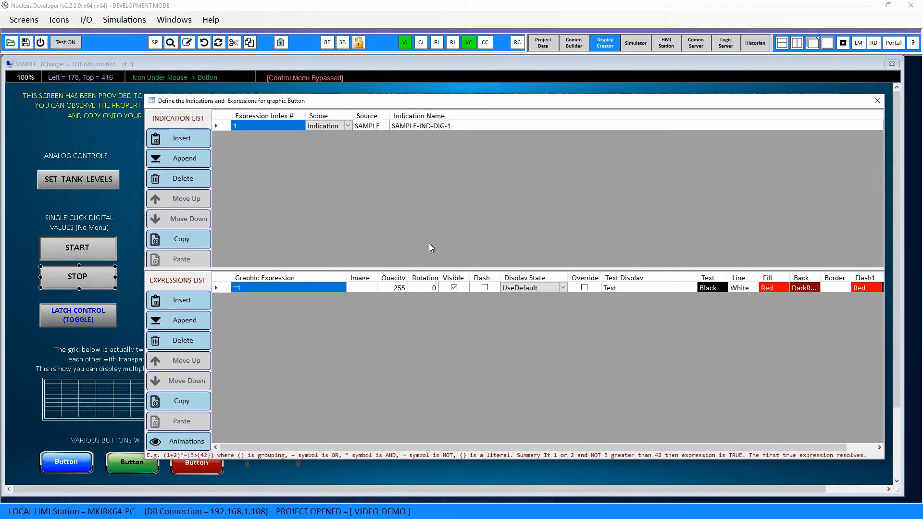
click(423, 126)
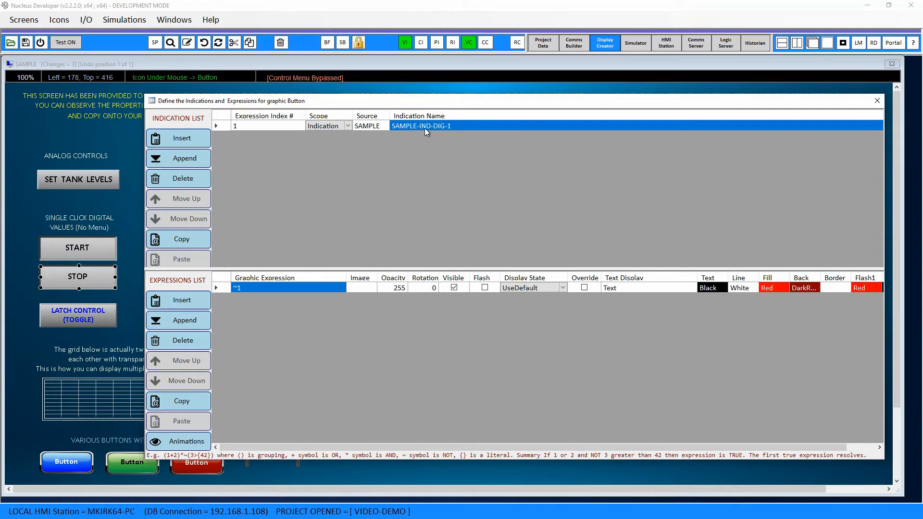
click(250, 288)
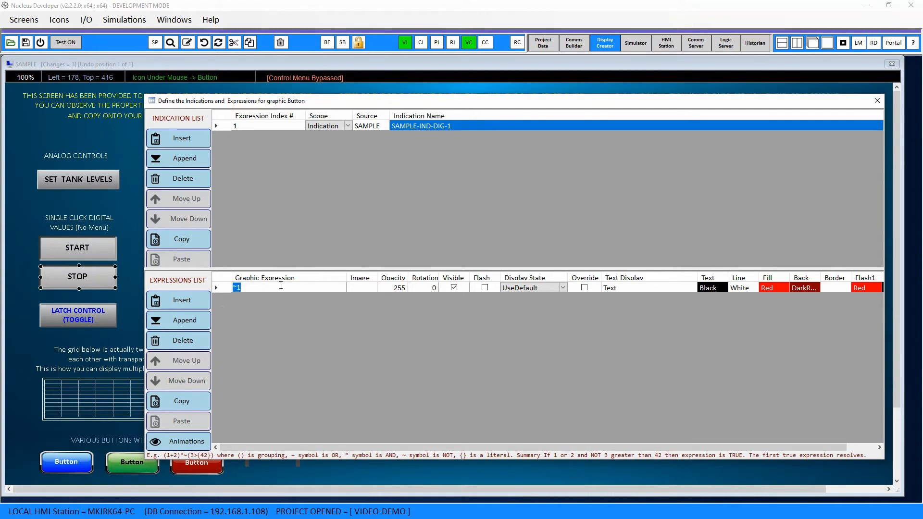
click(280, 286)
click(269, 127)
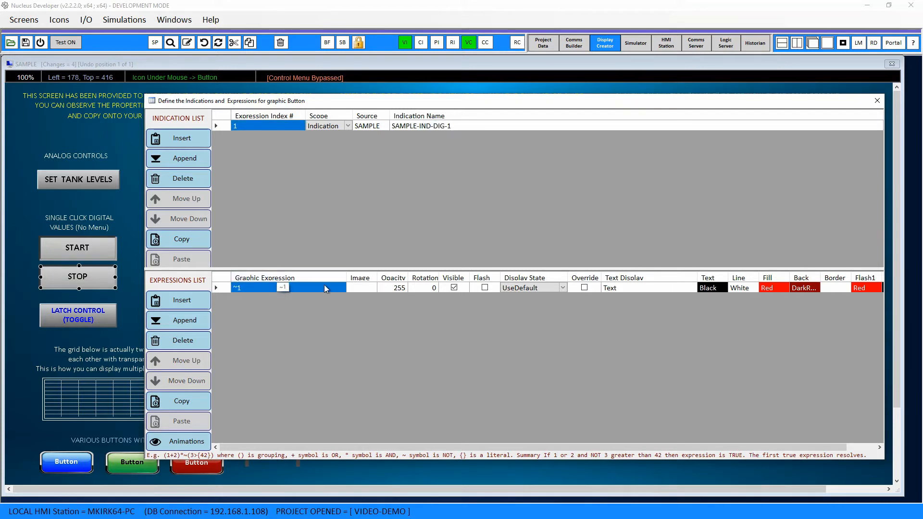
- Check the fill color assigned to STOP's graphic expression without changing it, and close the expression definitions
click(769, 288)
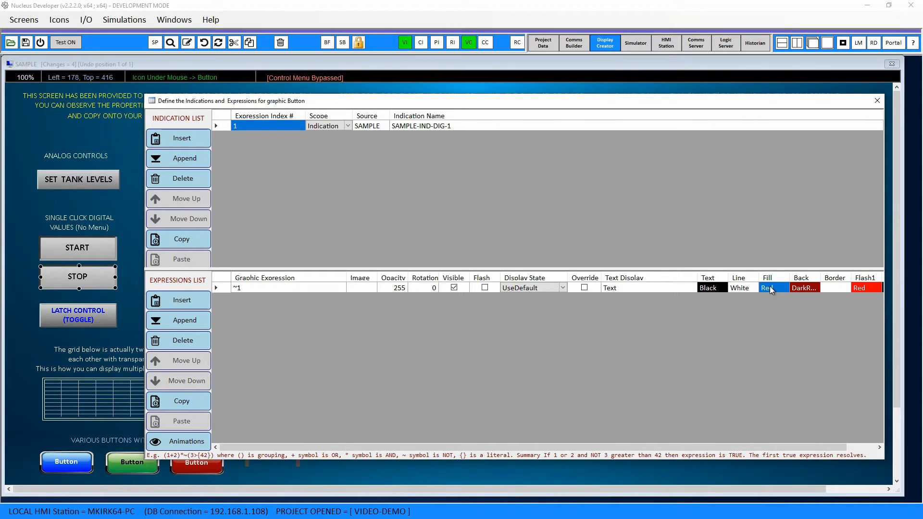
double_click(770, 288)
click(541, 246)
click(877, 101)
- Reopen the START button's indication expressions to compare them with STOP's, and close them
click(79, 258)
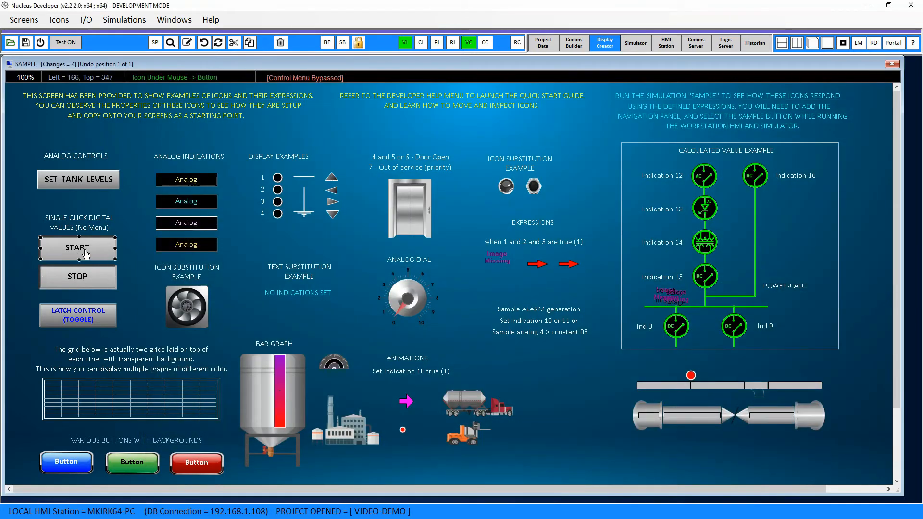
click(406, 44)
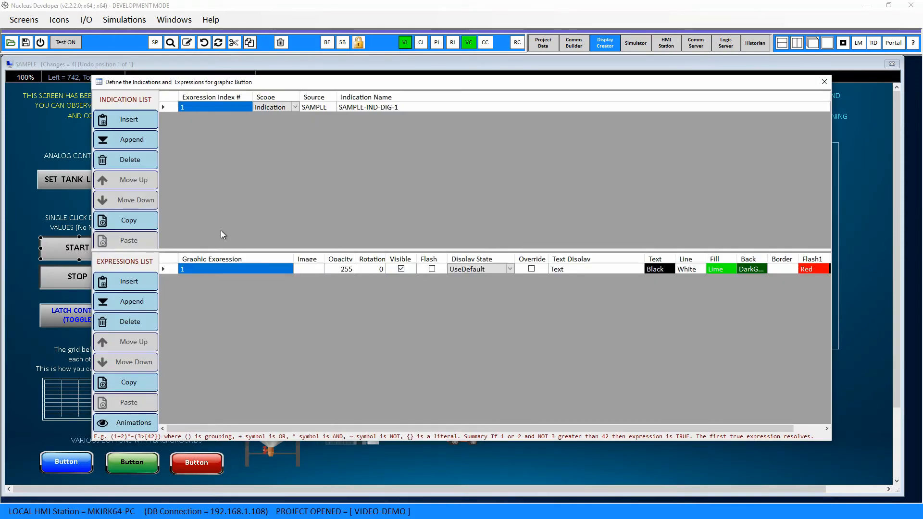
click(827, 79)
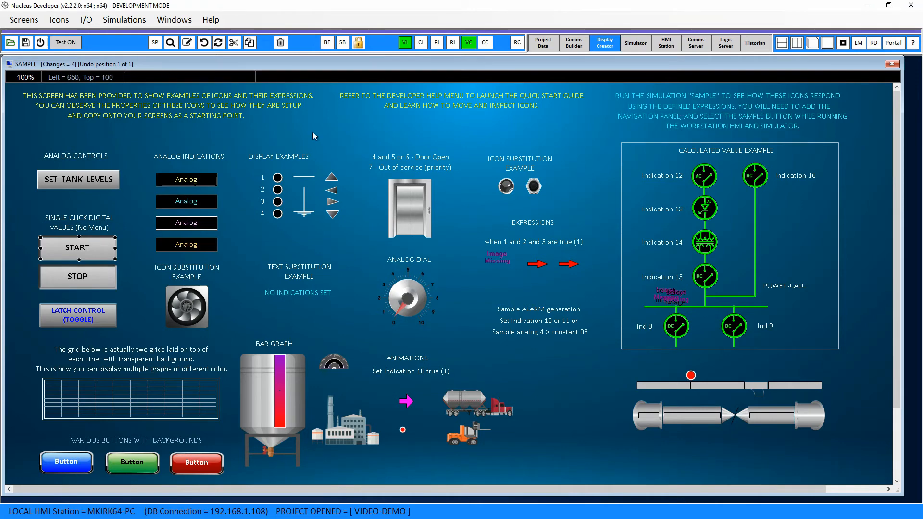
- Start test mode, letting all open windows close and discarding the SAMPLE screen's changes
click(62, 47)
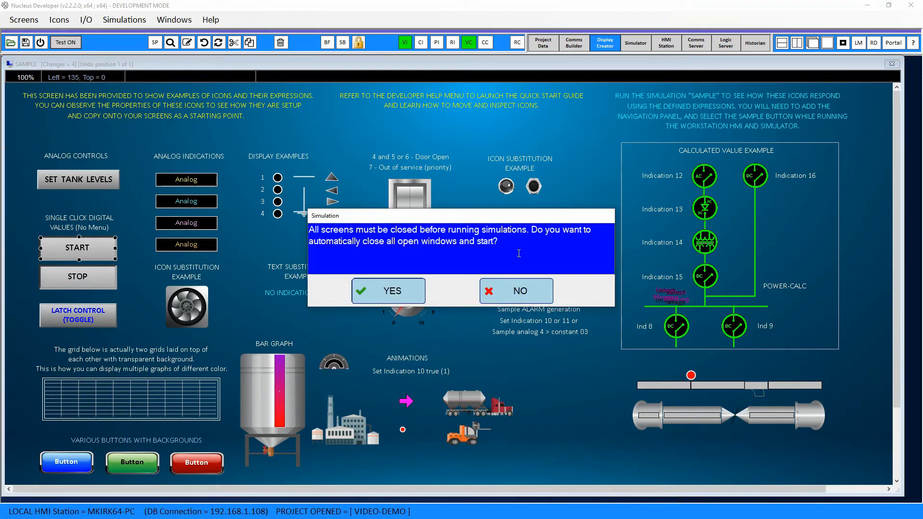
click(406, 291)
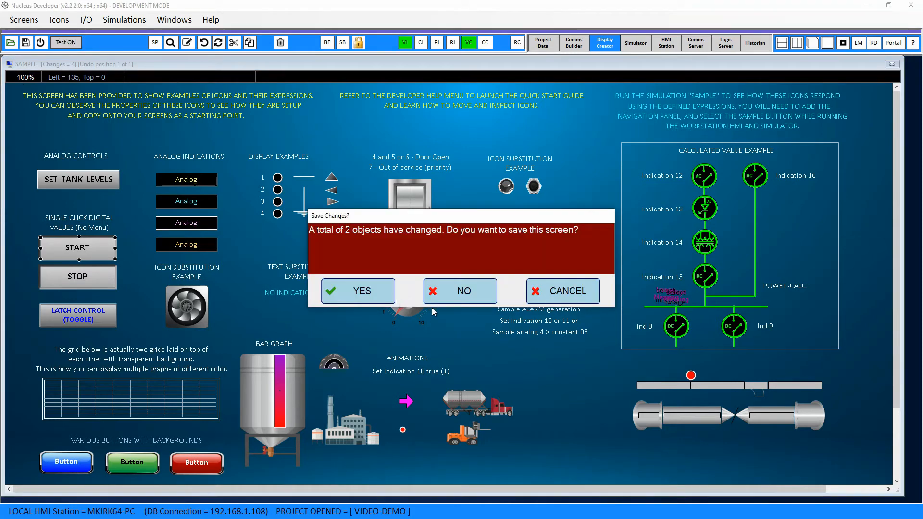
click(457, 298)
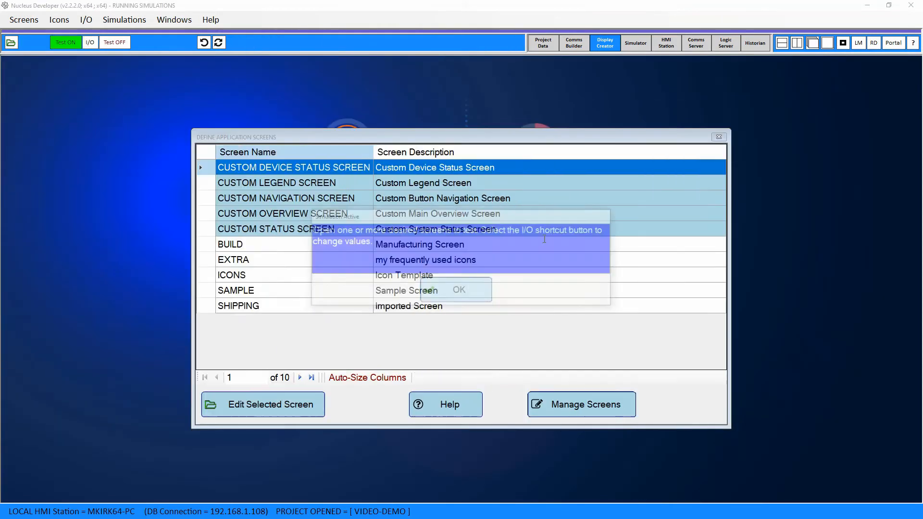
click(458, 292)
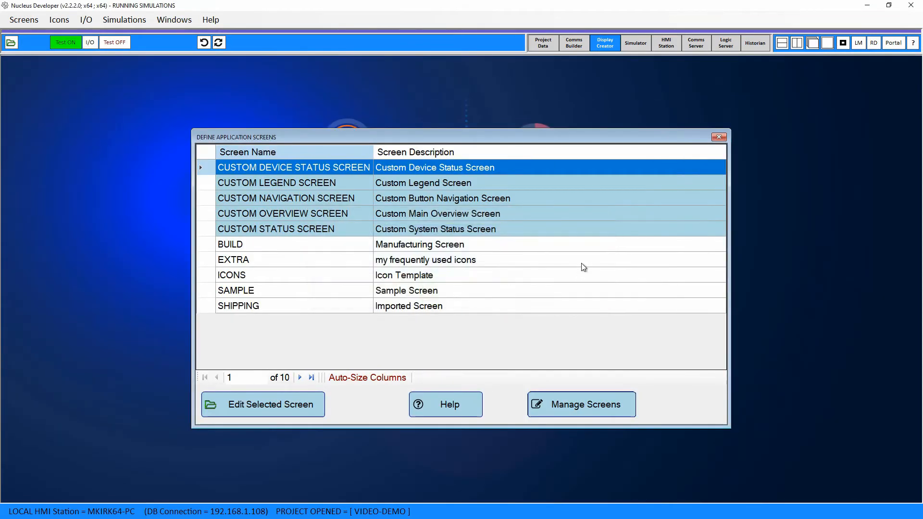
- Open the SAMPLE screen in test mode and bring up the digital indication simulation window, positioned clear of the START and STOP buttons
click(284, 292)
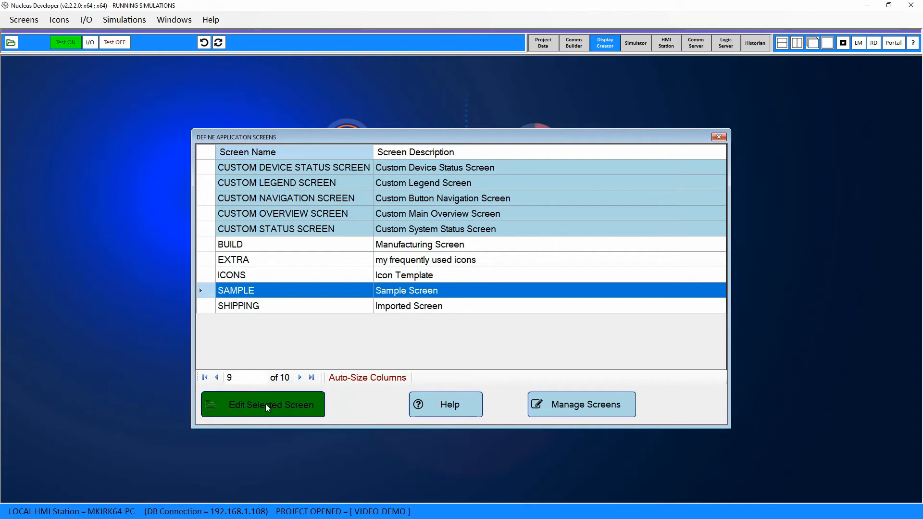
click(265, 404)
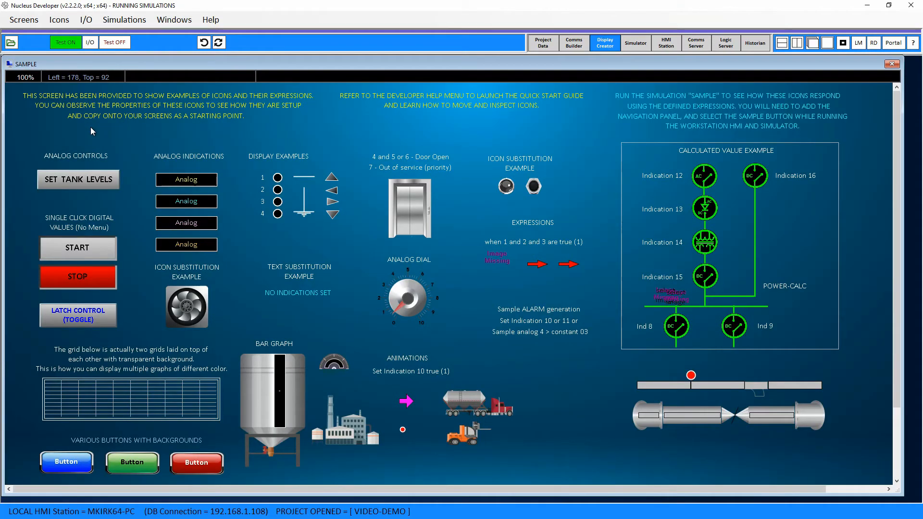
click(90, 42)
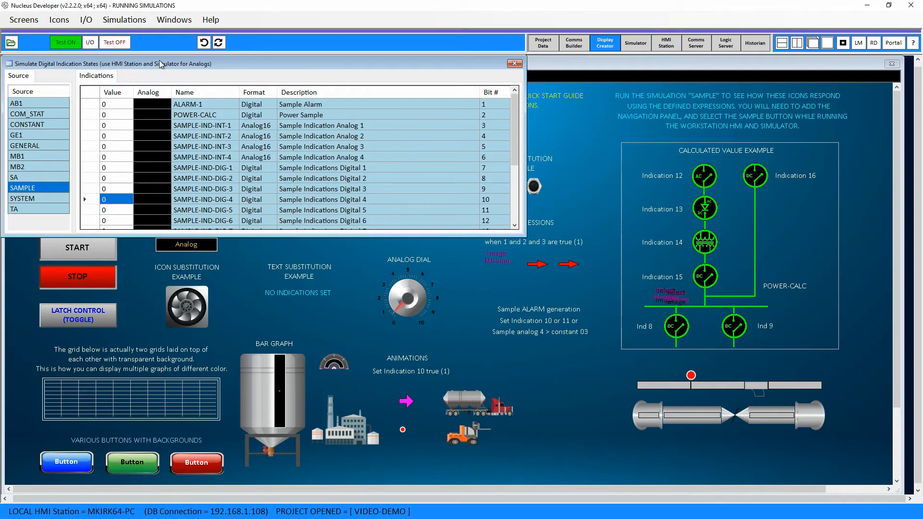
drag(159, 63, 452, 145)
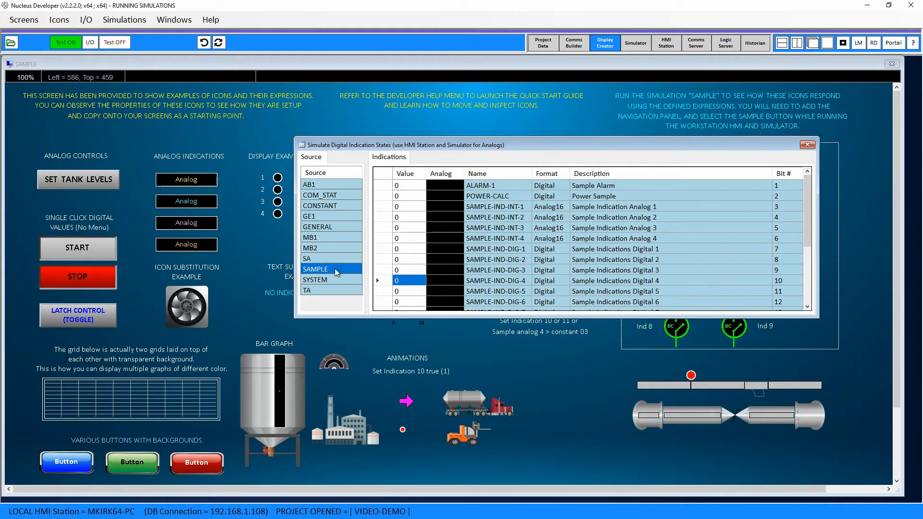
- Toggle SAMPLE-IND-DIG-1 between 1 and 0 several times to test the START and STOP expressions, ending at 0 with the simulation window moved up
click(603, 251)
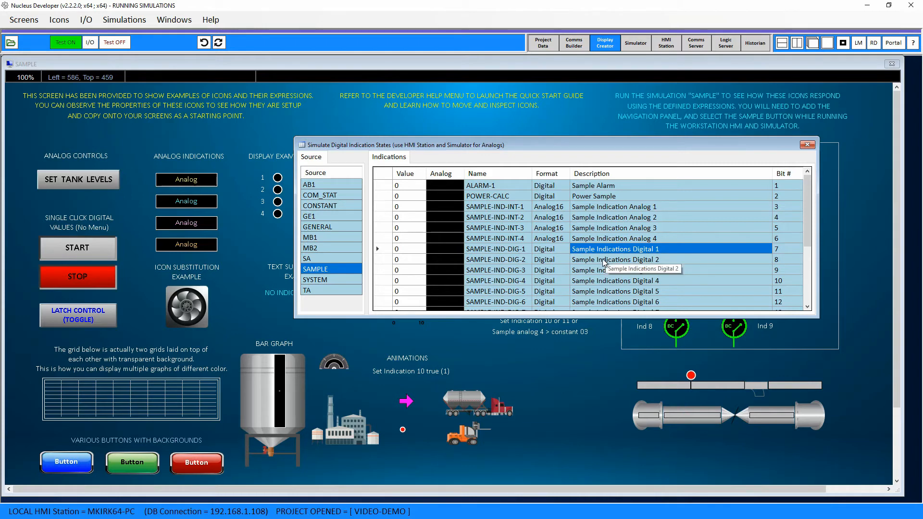
click(403, 251)
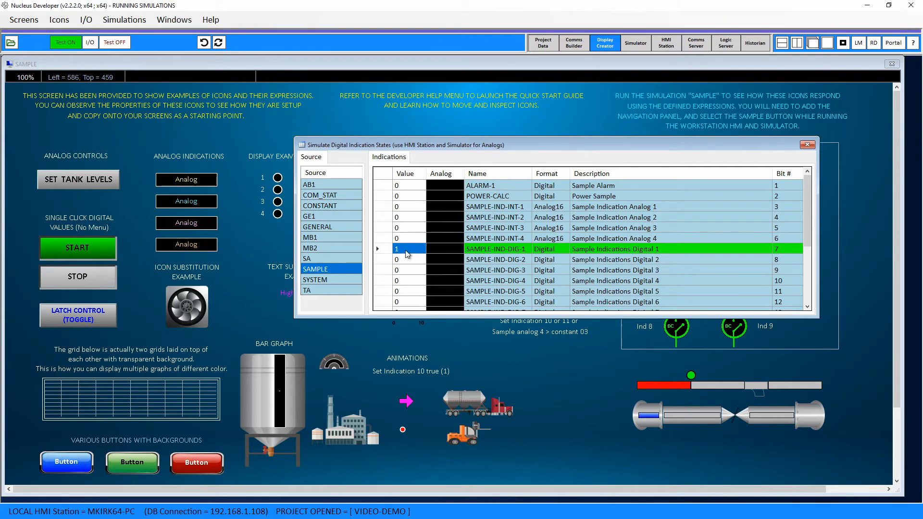
click(407, 250)
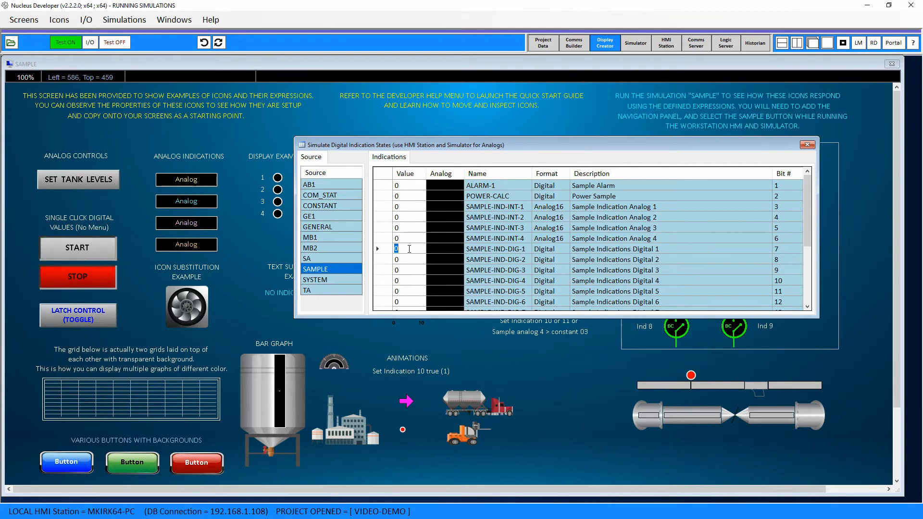
click(409, 249)
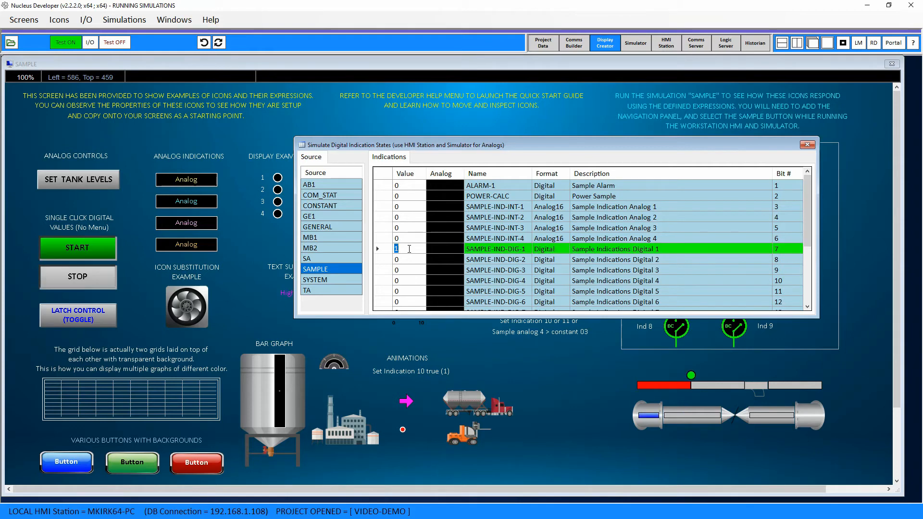
click(412, 249)
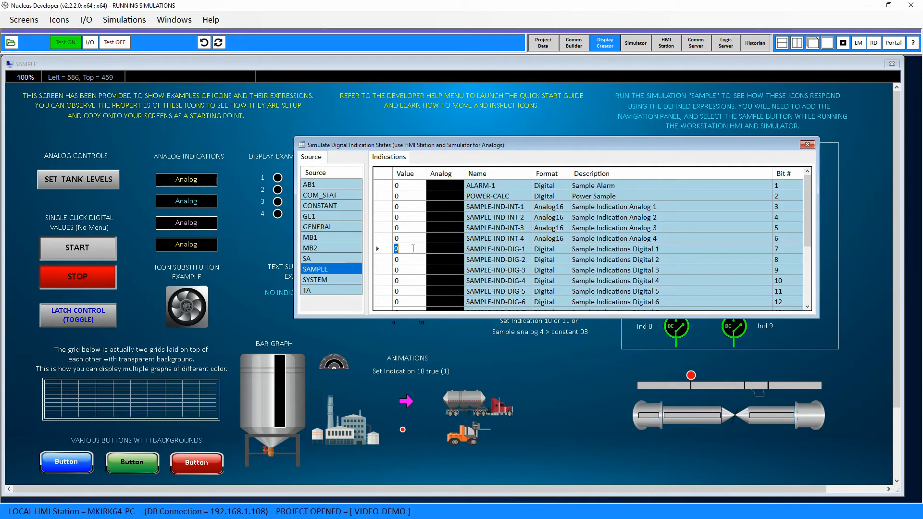
click(413, 249)
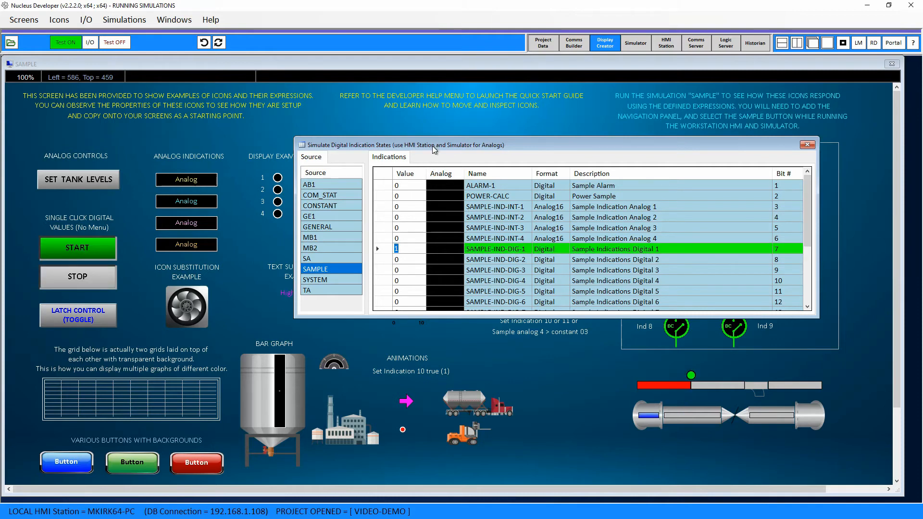
drag(436, 145, 472, 69)
click(439, 171)
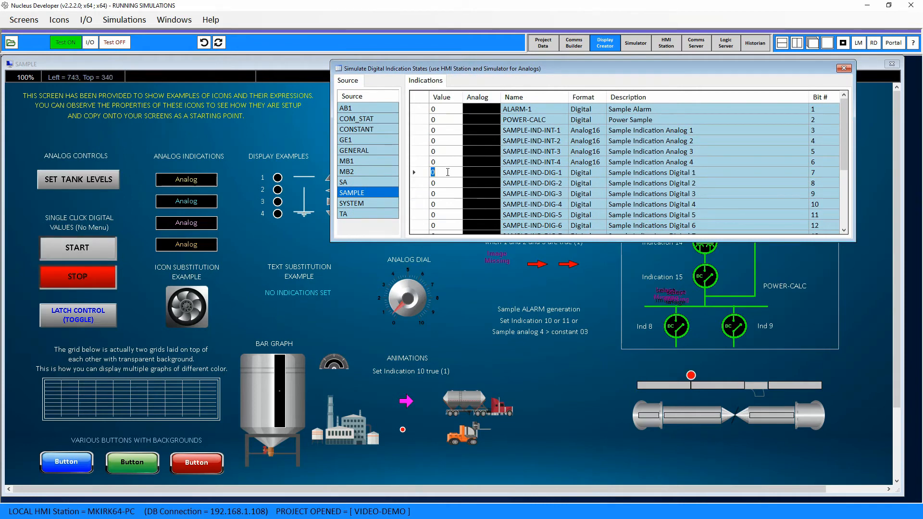
- Toggle SAMPLE-IND-DIG-1 between 1 and 0 again to compare the START and STOP buttons, finishing with it at 0
click(448, 172)
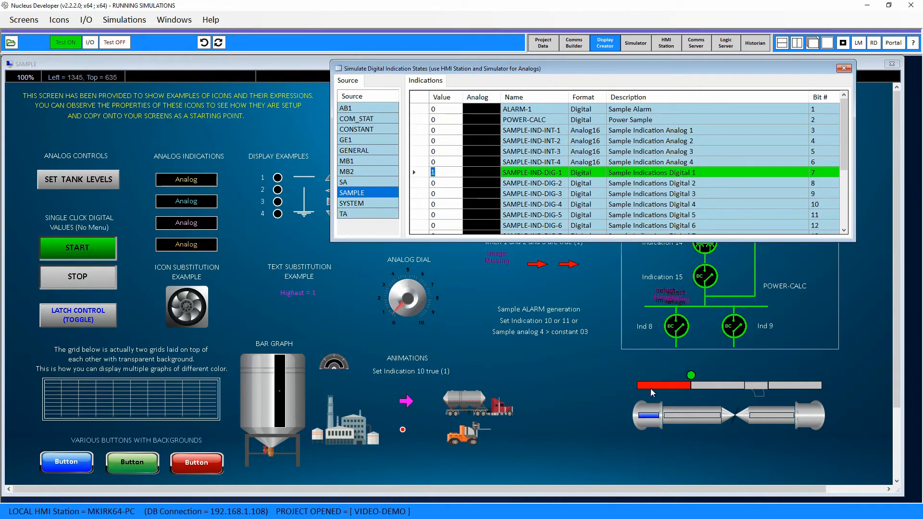
click(448, 165)
click(448, 169)
click(447, 163)
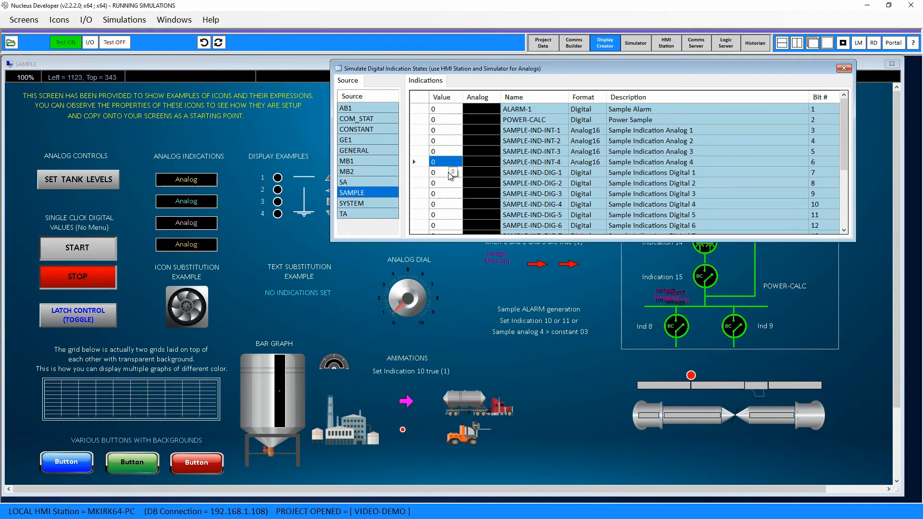
click(443, 174)
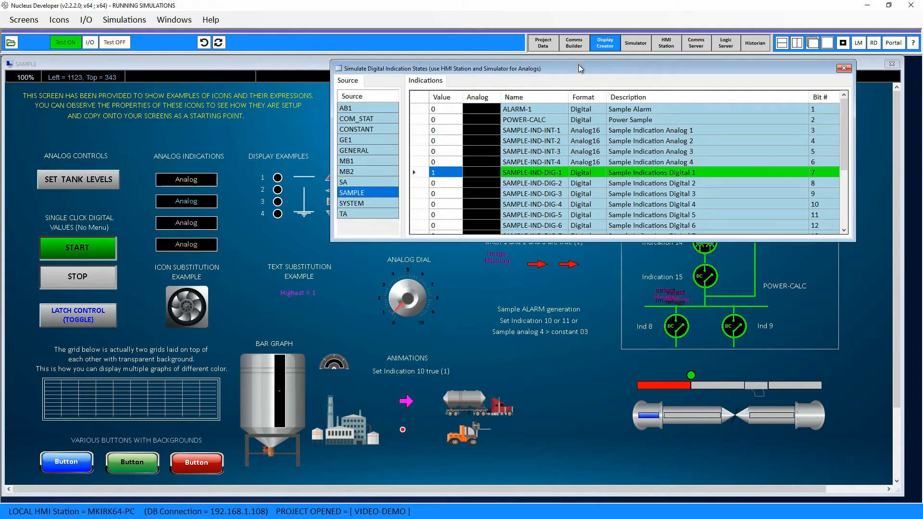
drag(584, 68, 575, 82)
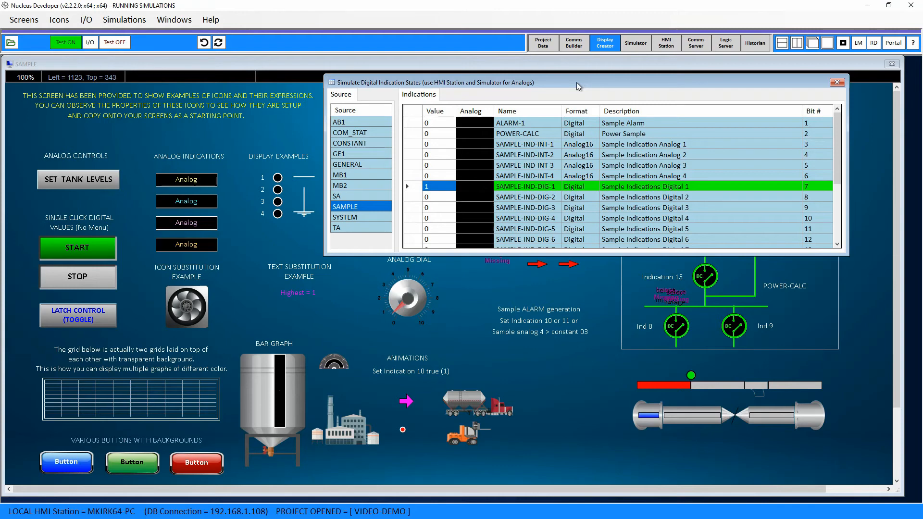
double_click(444, 186)
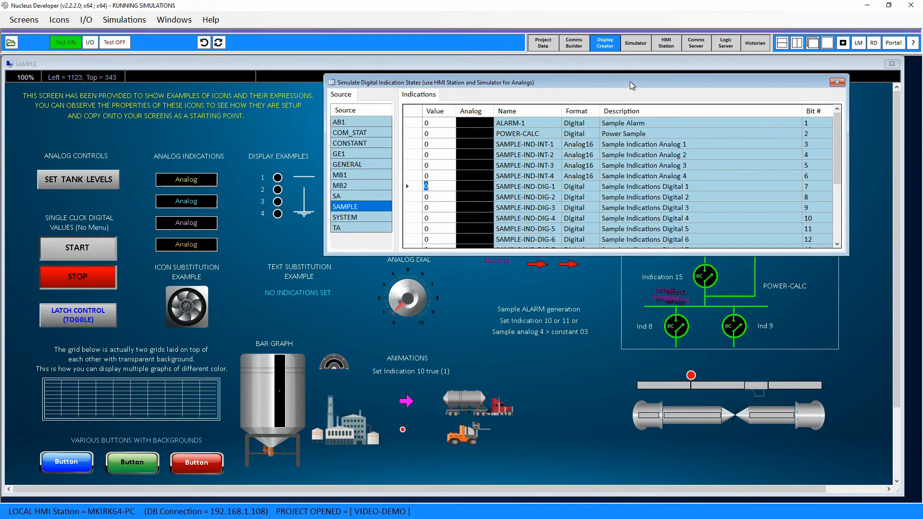
- Move the simulation window clear of the elevator icon and make it taller to list more SAMPLE indications
drag(630, 82, 474, 257)
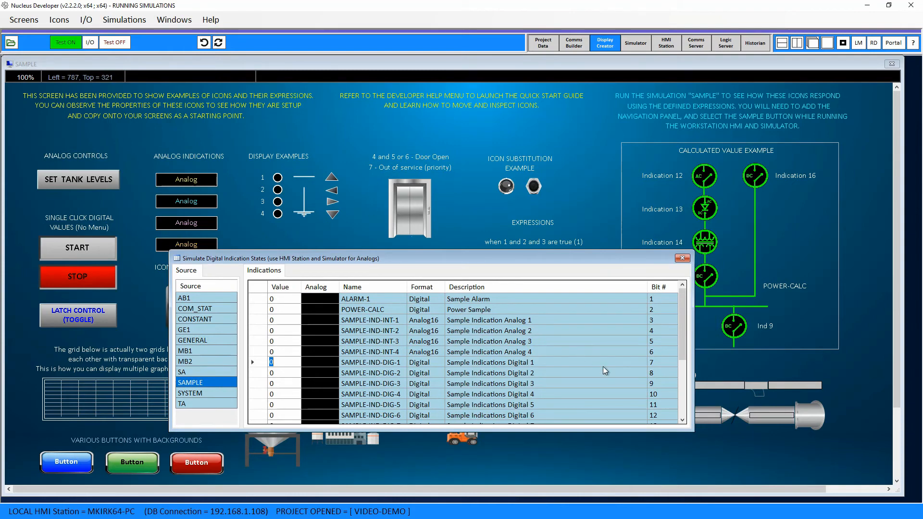
click(682, 420)
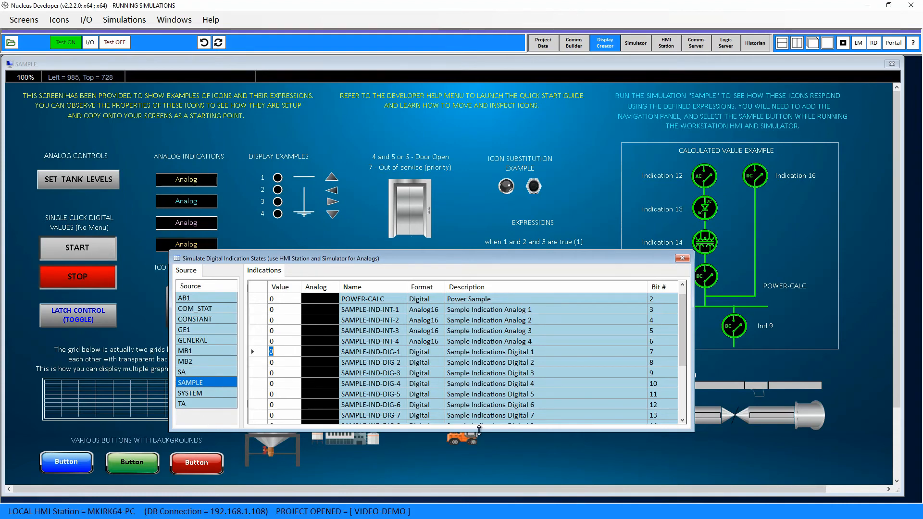
drag(479, 429, 480, 449)
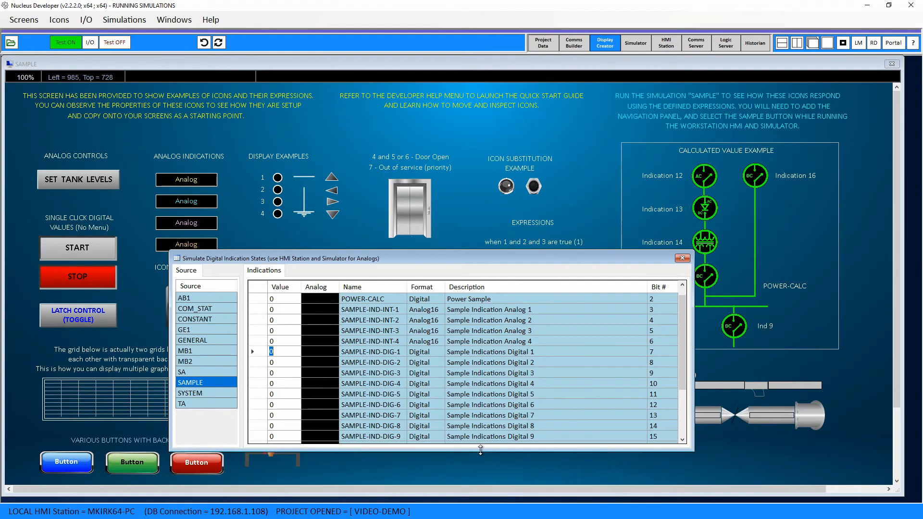
- Set SAMPLE-IND-DIG-4 and SAMPLE-IND-DIG-5 to 1 to test the elevator's door-open expression, and return both to 0
click(399, 383)
double_click(291, 390)
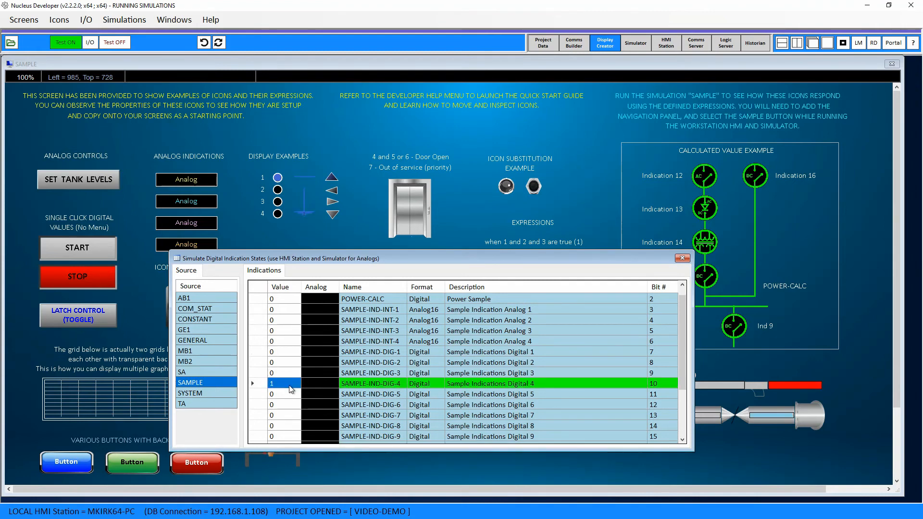
double_click(288, 393)
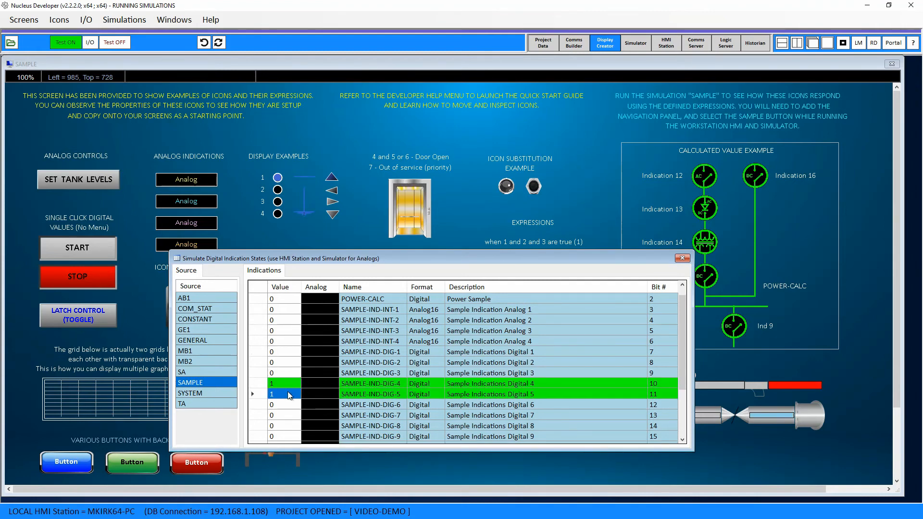
double_click(287, 392)
double_click(288, 382)
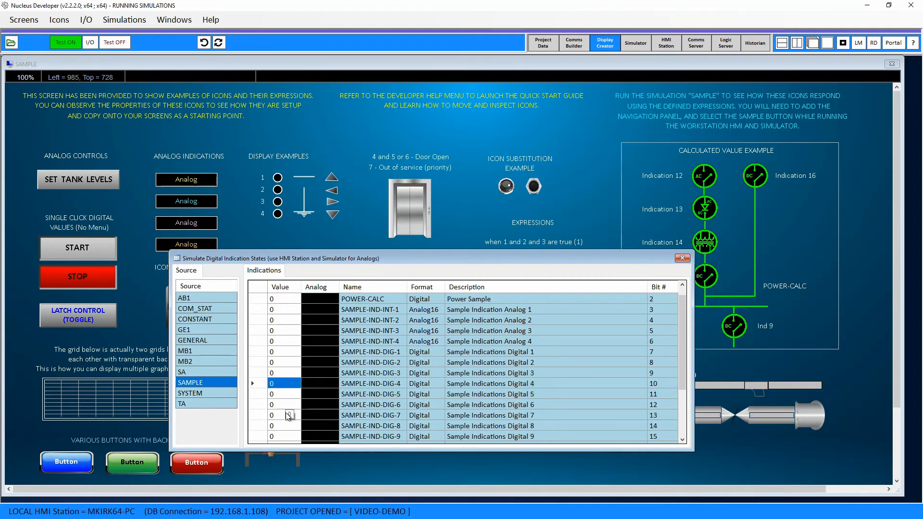
- Set SAMPLE-IND-DIG-6, DIG-4, DIG-5 and DIG-7 to 1 to test the elevator's door-open and out-of-service priority
double_click(288, 405)
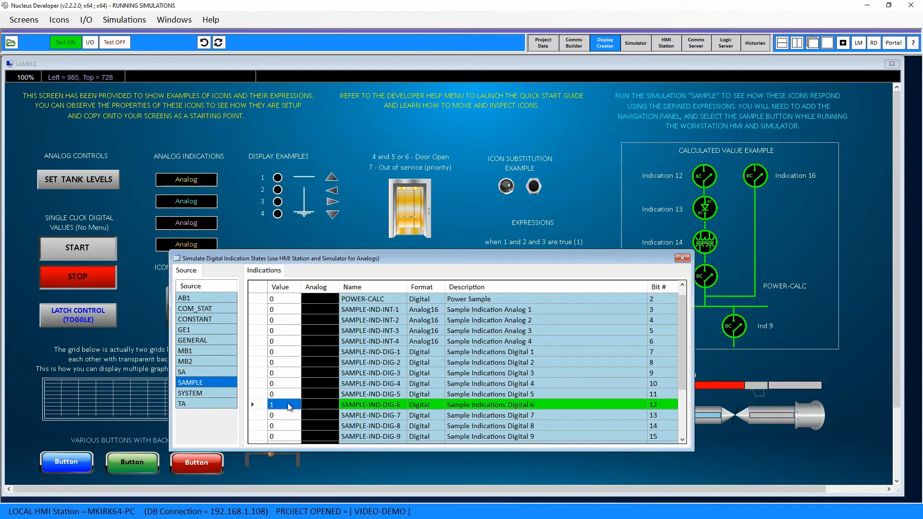
double_click(287, 383)
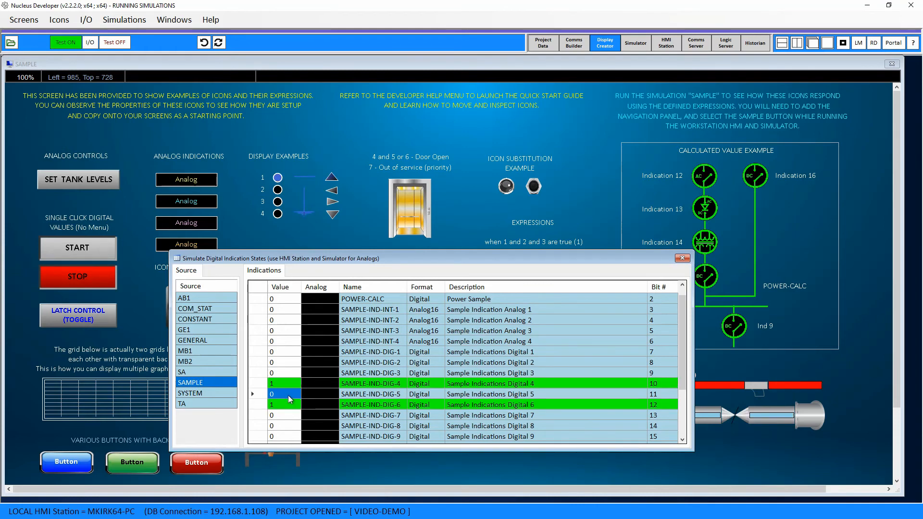
double_click(287, 394)
double_click(284, 416)
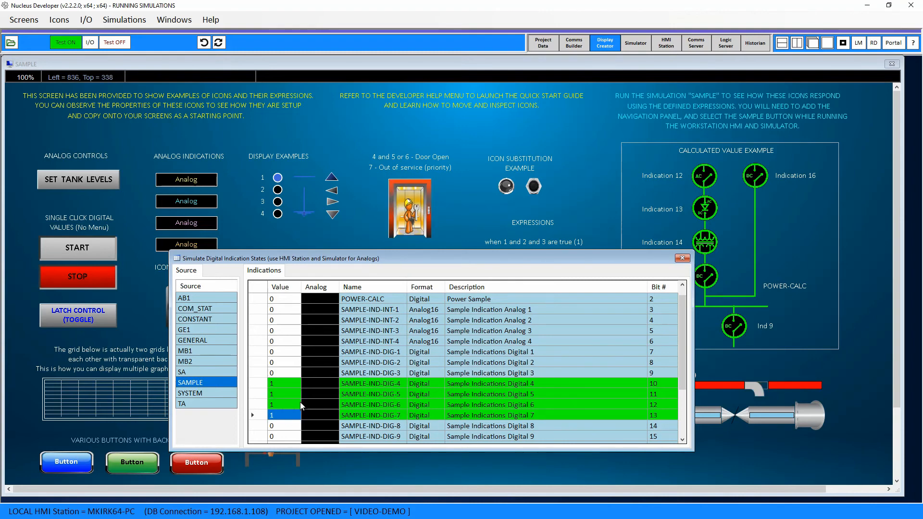
- Return SAMPLE-IND-DIG-6, DIG-7 and DIG-5 to 0, leave DIG-4 at 1, and close the simulation window
double_click(284, 405)
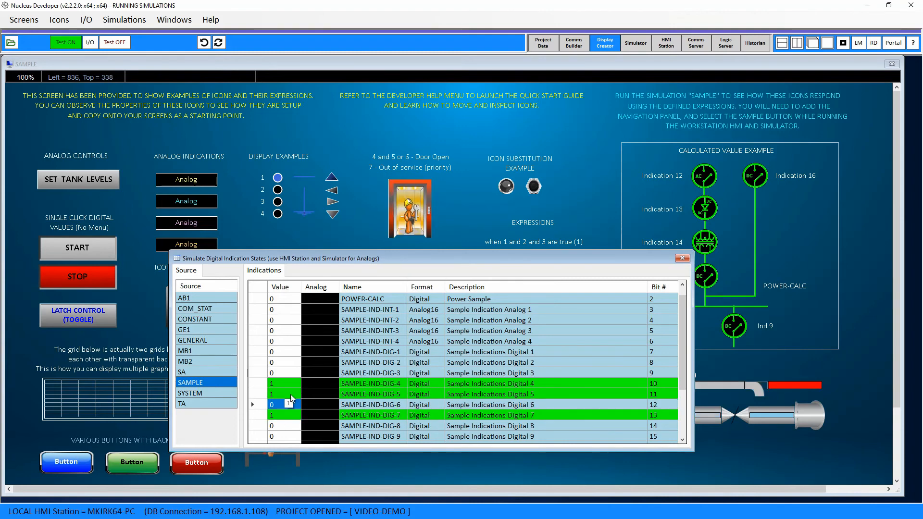
double_click(284, 417)
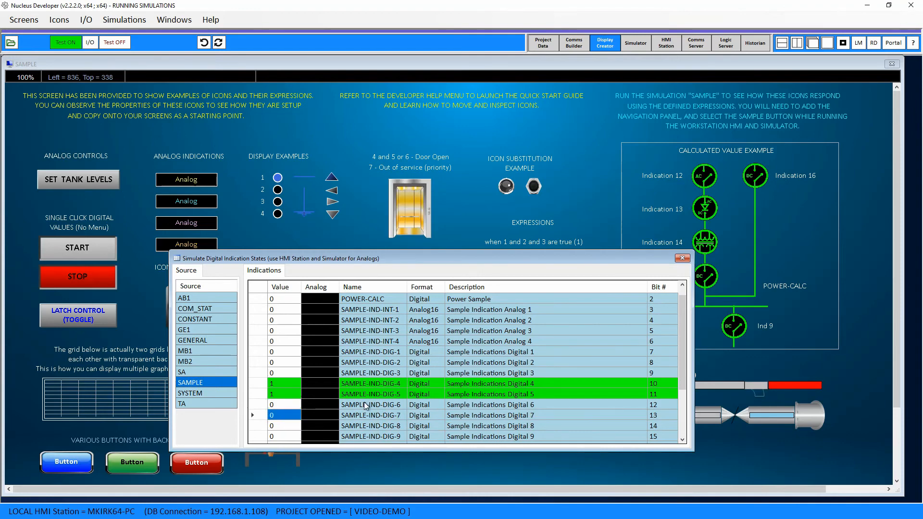
double_click(278, 393)
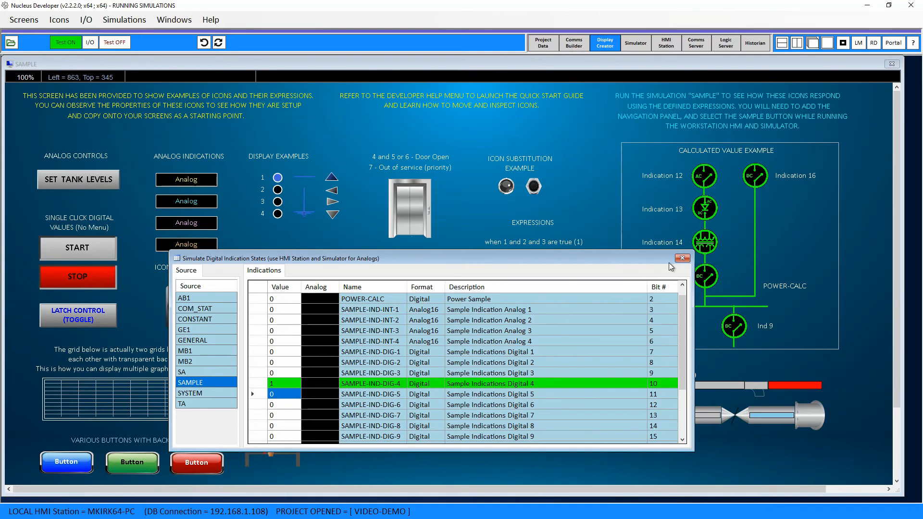
click(684, 256)
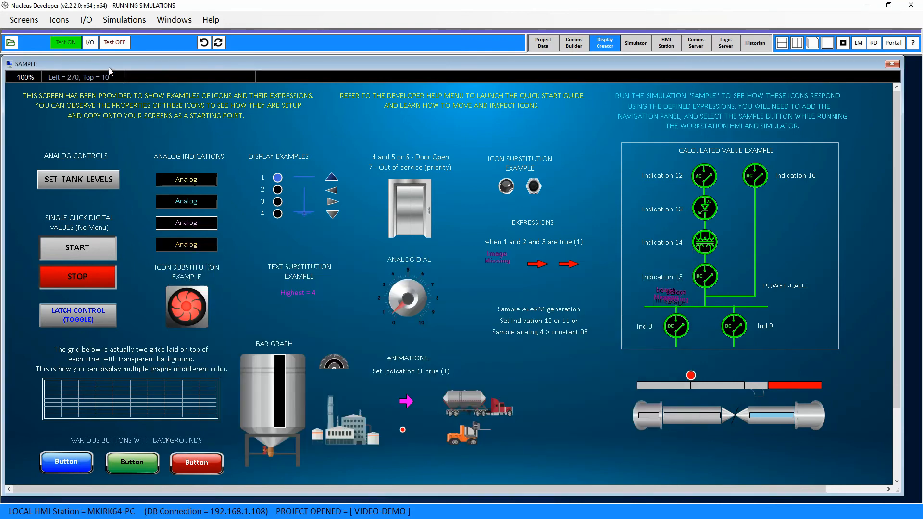
- End test mode, letting all screens close, and reopen the SAMPLE screen for editing
click(118, 43)
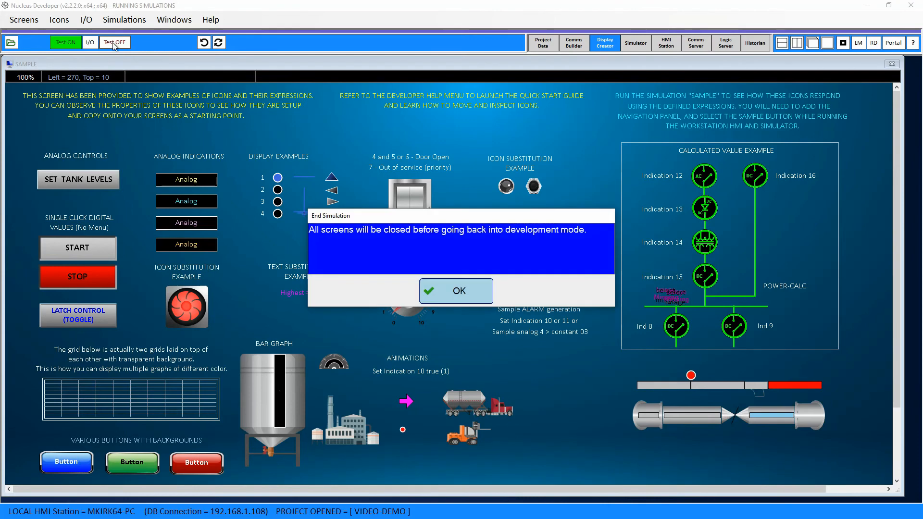
click(470, 289)
click(11, 42)
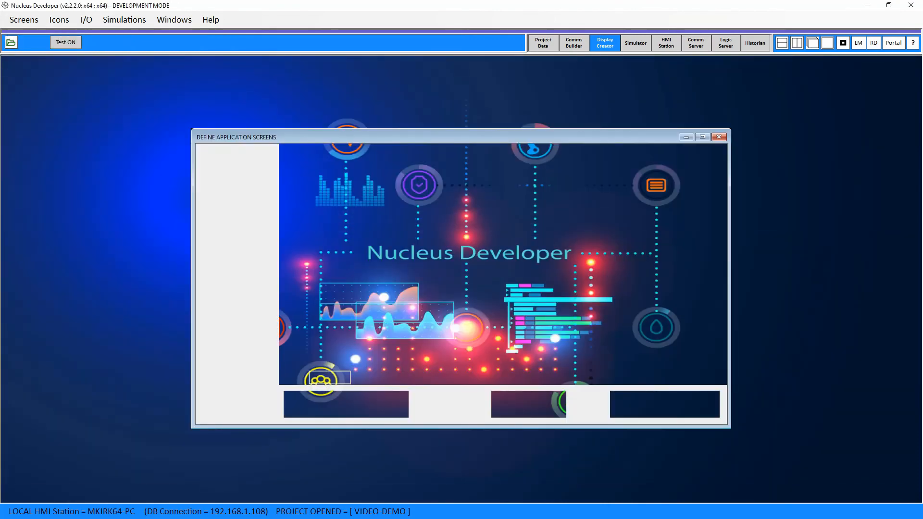
click(259, 291)
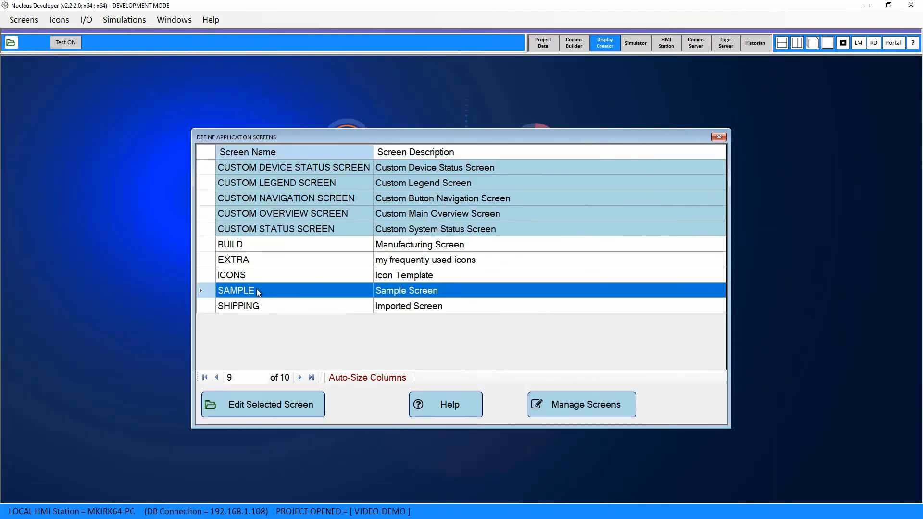
click(258, 412)
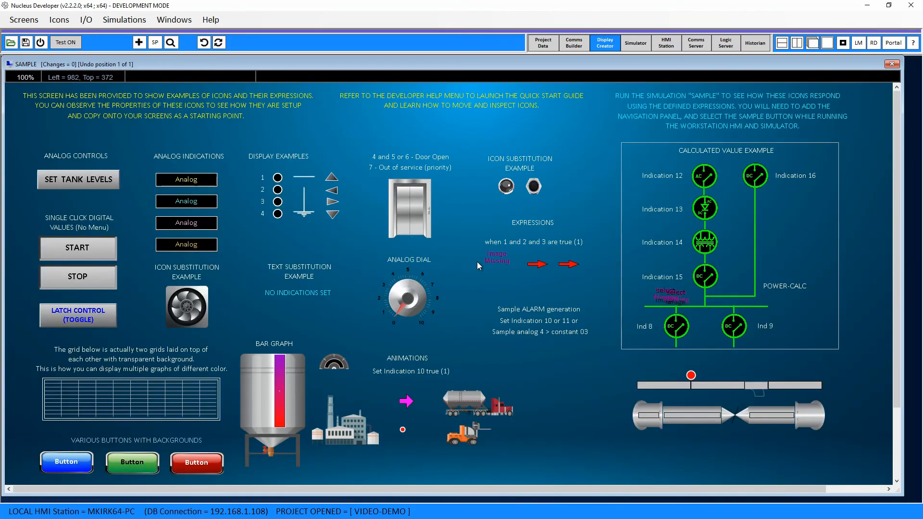
- Open the elevator icon's indication expressions and examine expression 4, its SAMPLE-IND-DIG-7 indication and its image, without changing the image
click(420, 206)
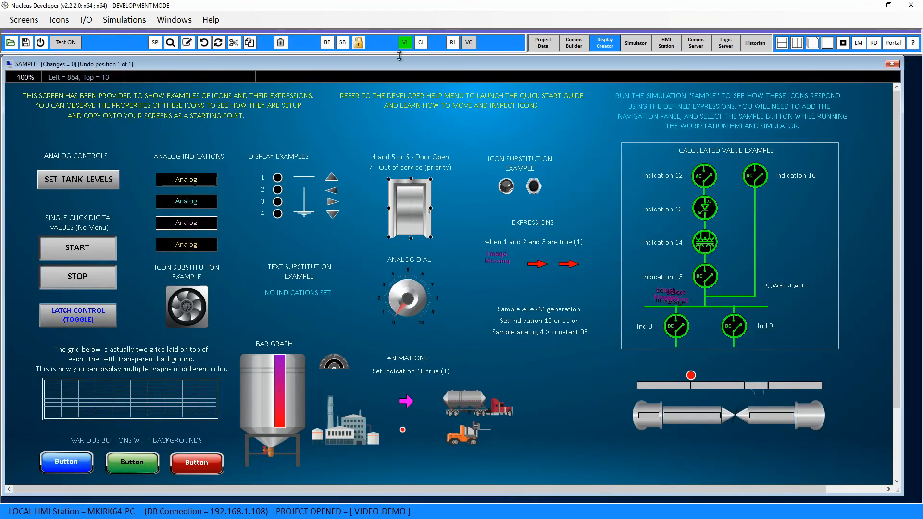
click(404, 42)
drag(445, 84, 504, 184)
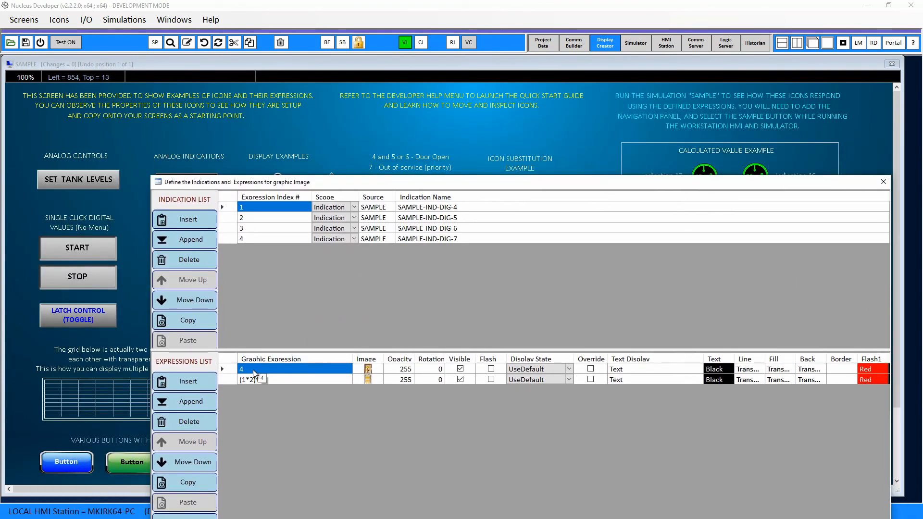
click(463, 239)
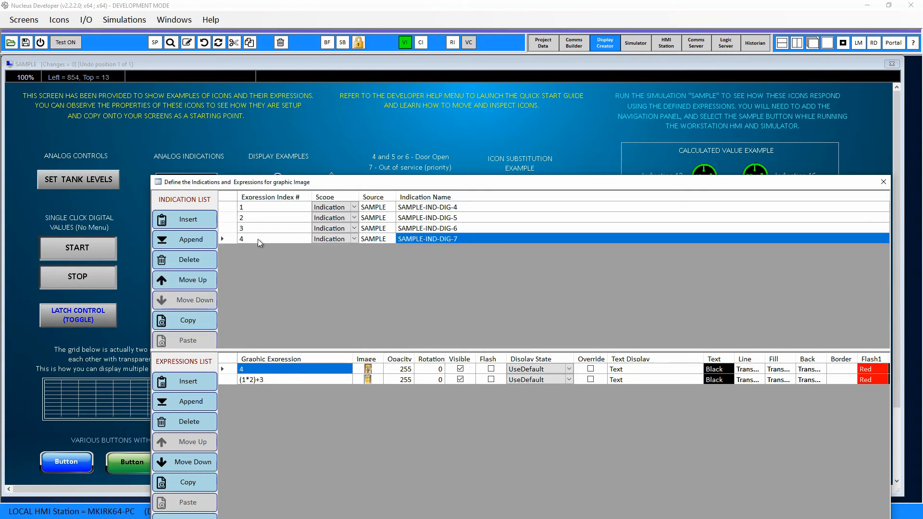
click(244, 238)
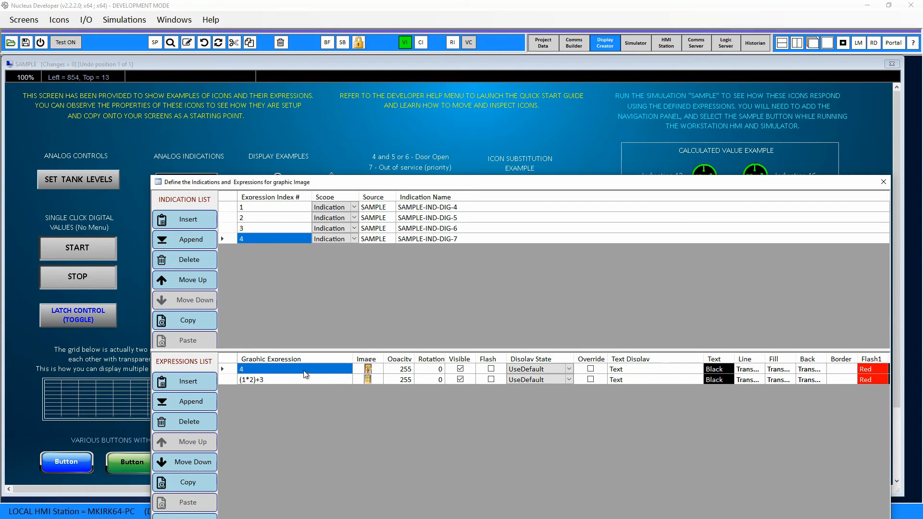
double_click(368, 370)
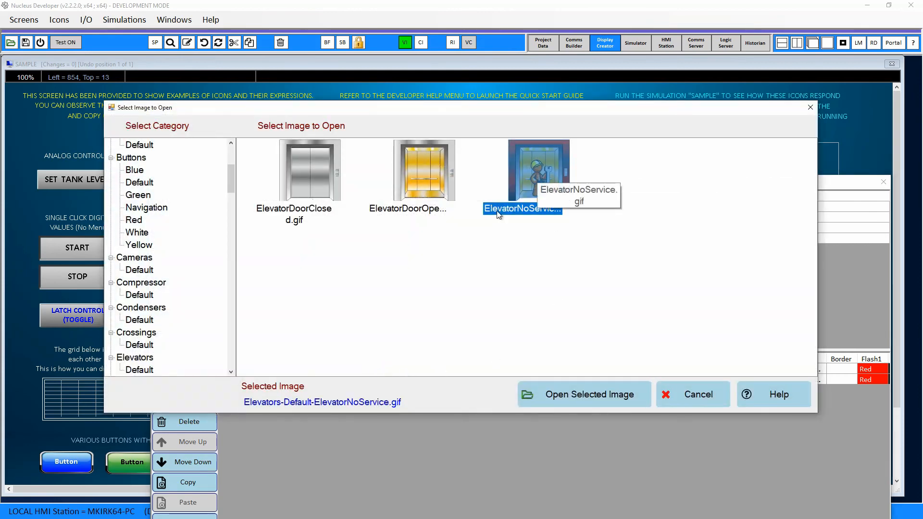
click(696, 398)
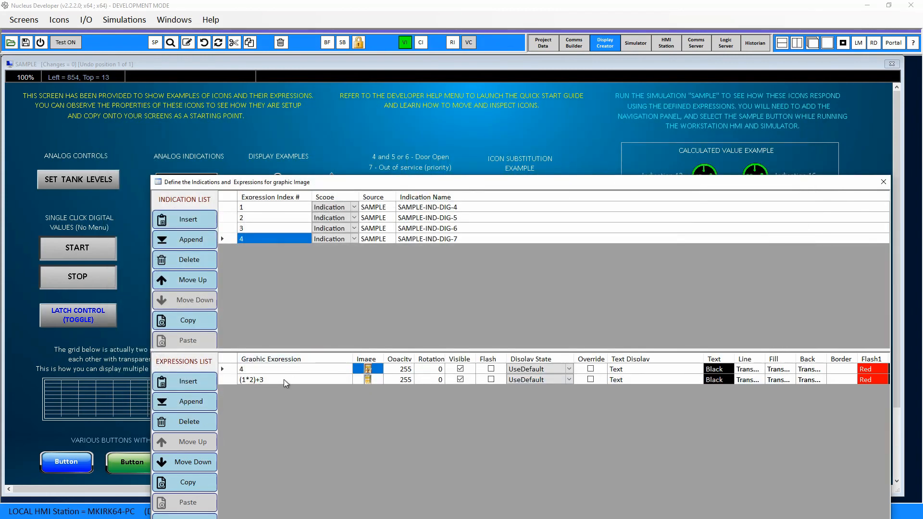
- Examine the elevator's (1*2)+3 expression with its three indications and its image, and close the expressions window without changes
click(267, 380)
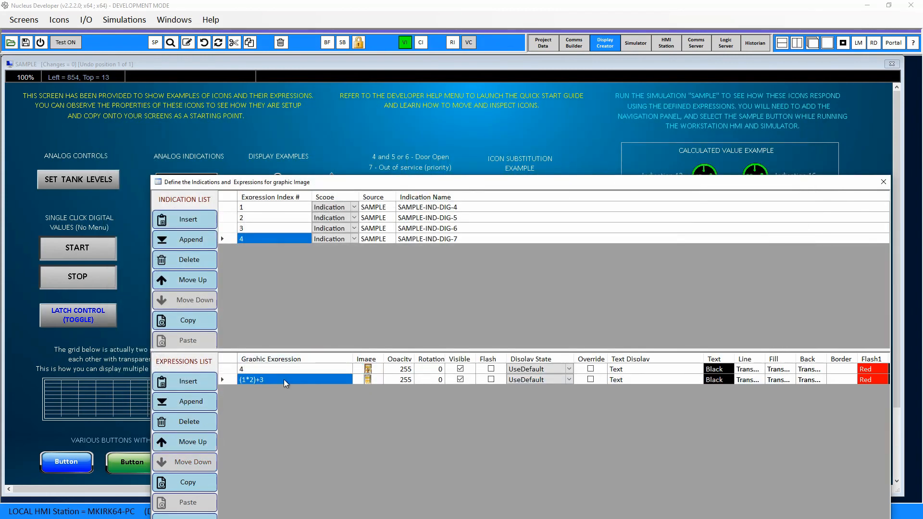
click(462, 207)
click(464, 217)
click(273, 228)
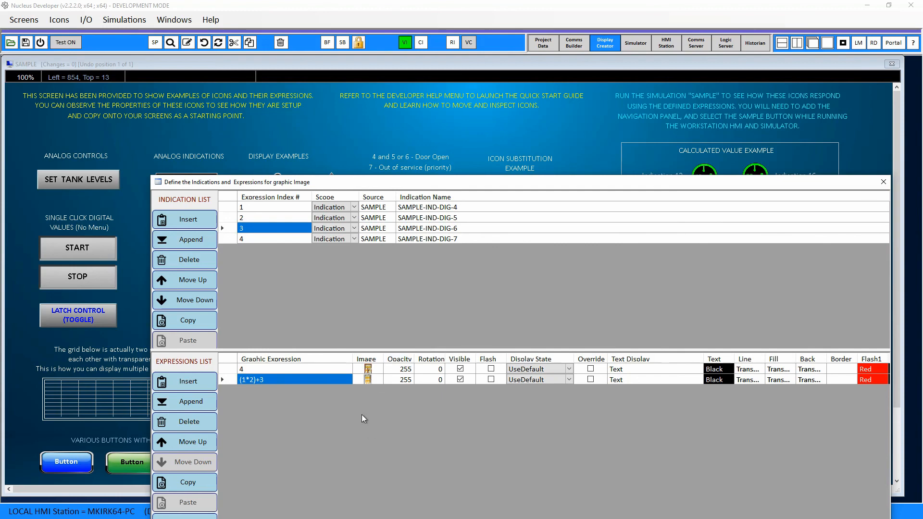
click(368, 379)
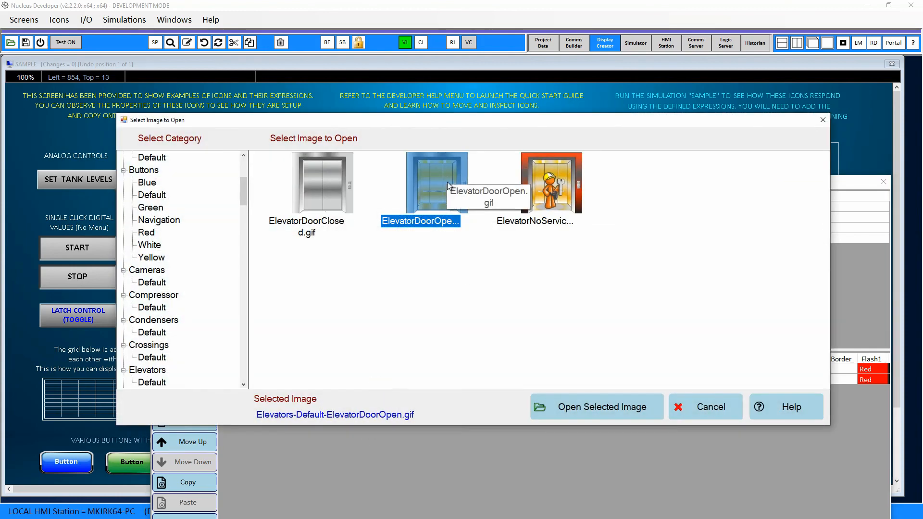
click(707, 408)
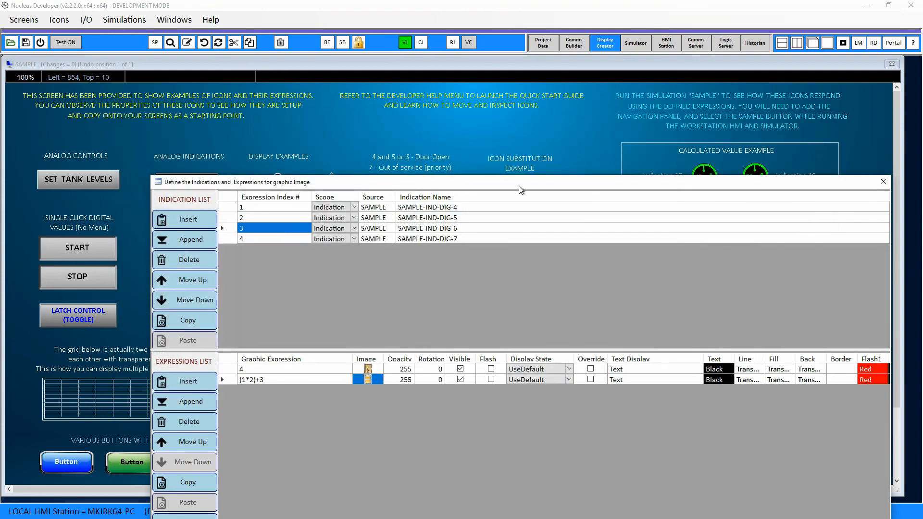
drag(523, 183, 444, 111)
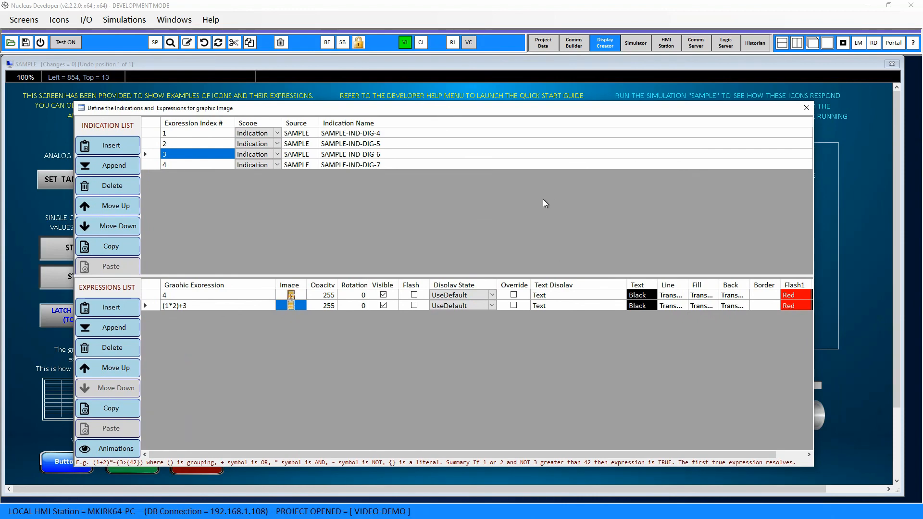
click(807, 107)
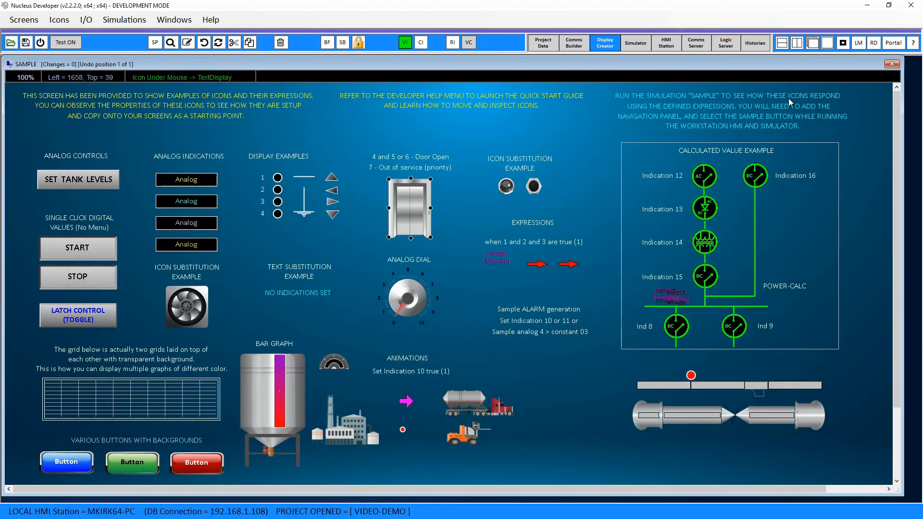
- Open the indication expressions of the Indication 12 icon in the calculated value example to review them, and close the window
click(705, 176)
click(404, 46)
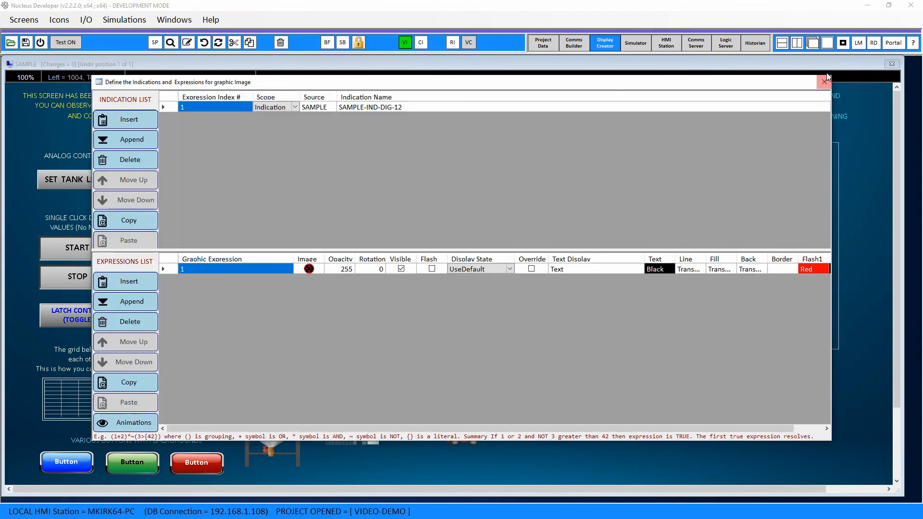
click(823, 82)
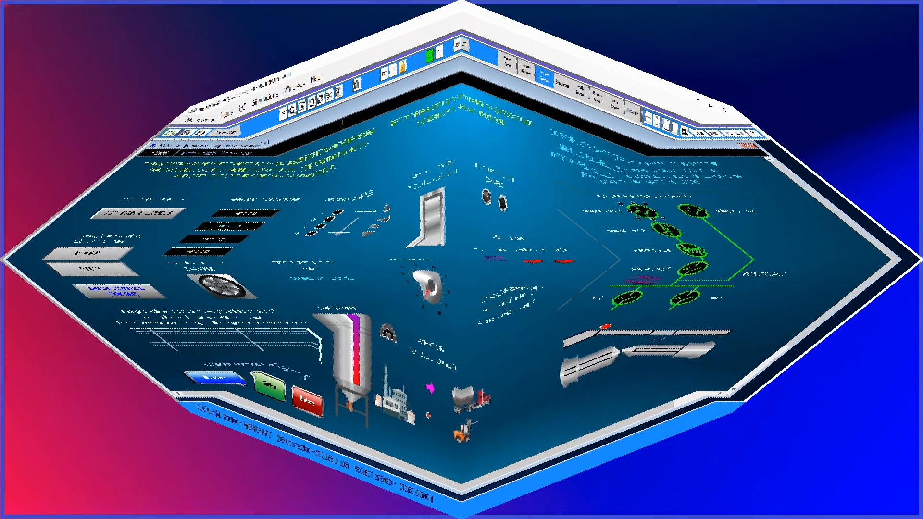